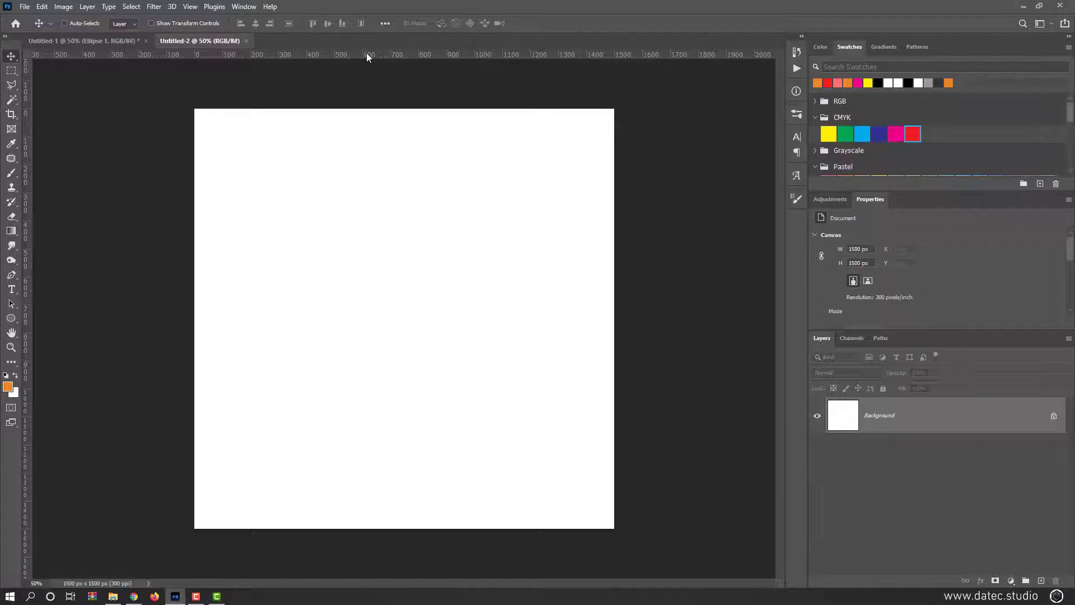
Step: Add a vertical and a horizontal guide crossing at the center of the canvas, using snapping
click(190, 7)
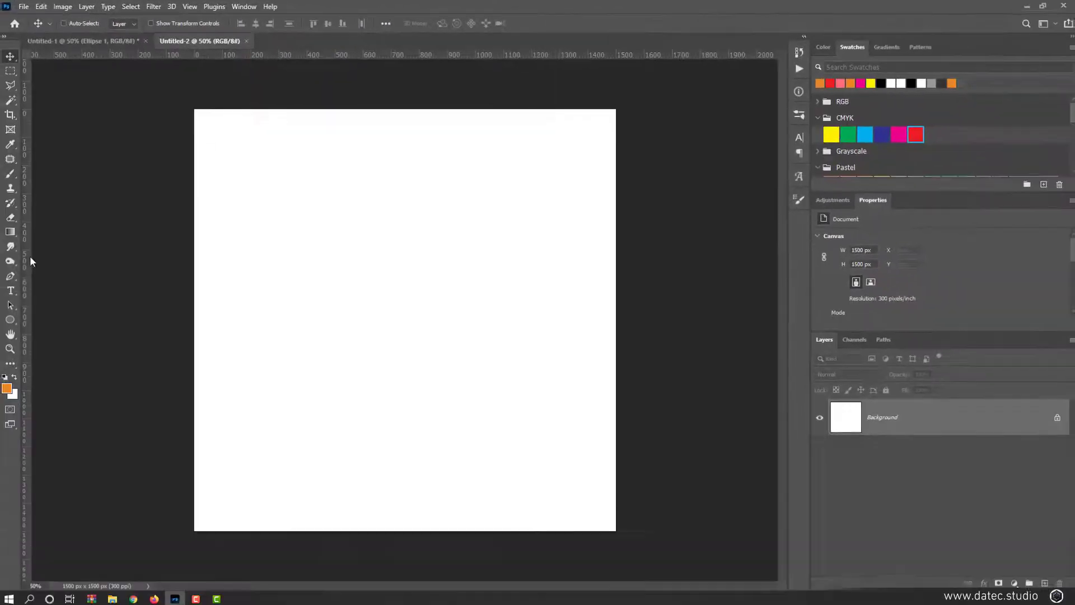
drag(26, 257, 403, 294)
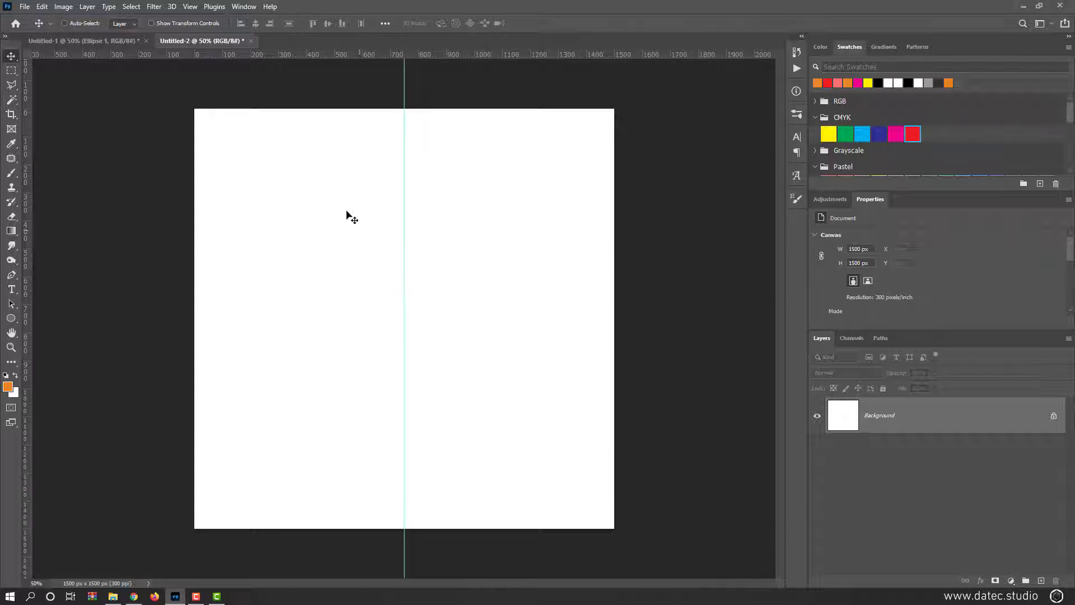
click(191, 7)
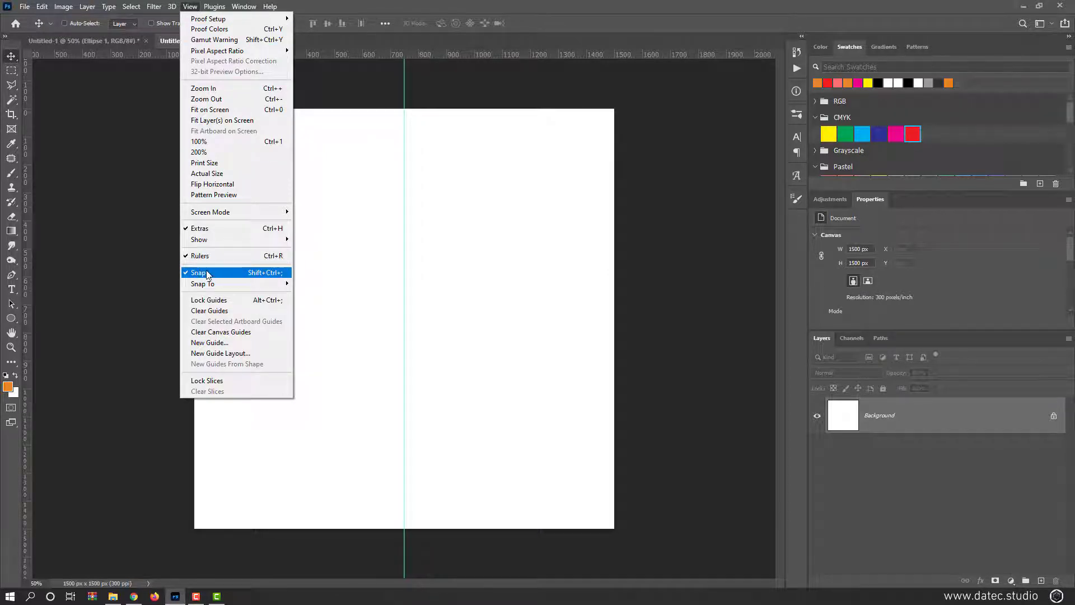
click(446, 52)
drag(447, 52, 410, 318)
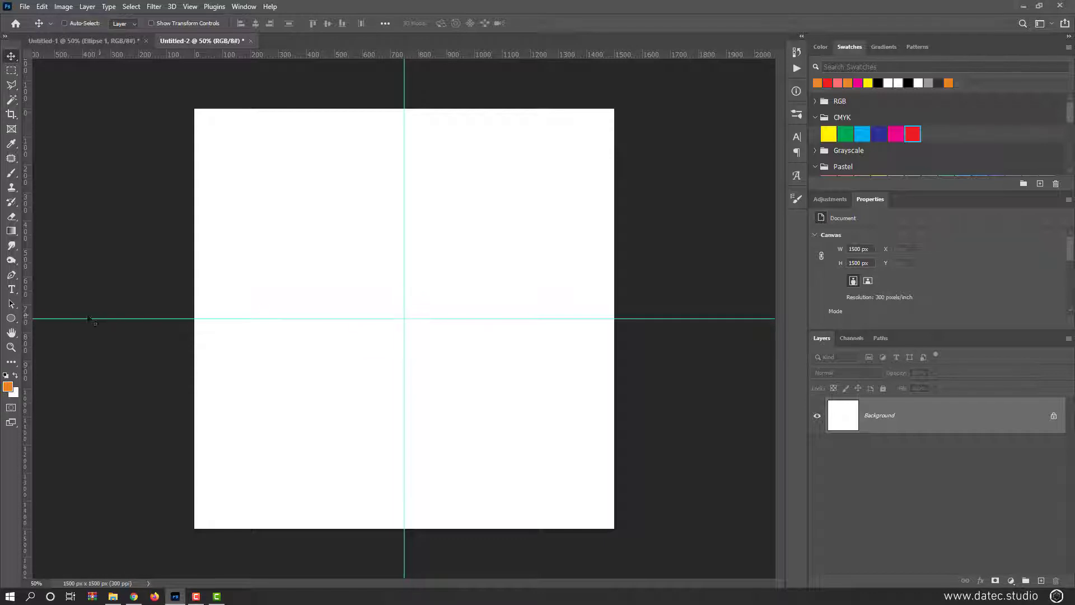
Step: Draw a circle about 324 px in diameter centered on the guide intersection with the Ellipse tool
click(16, 317)
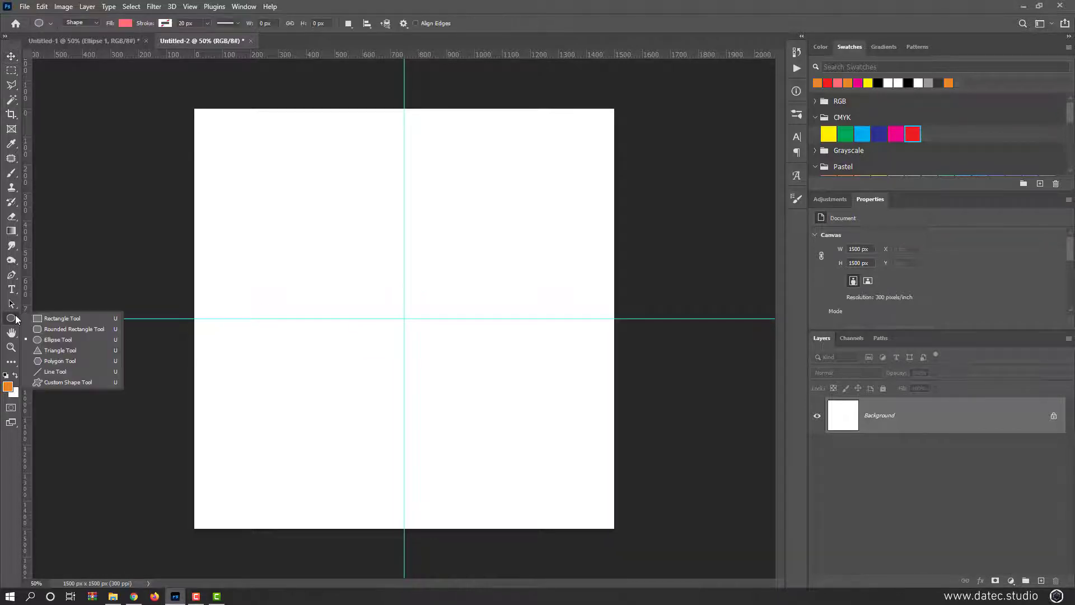
click(84, 341)
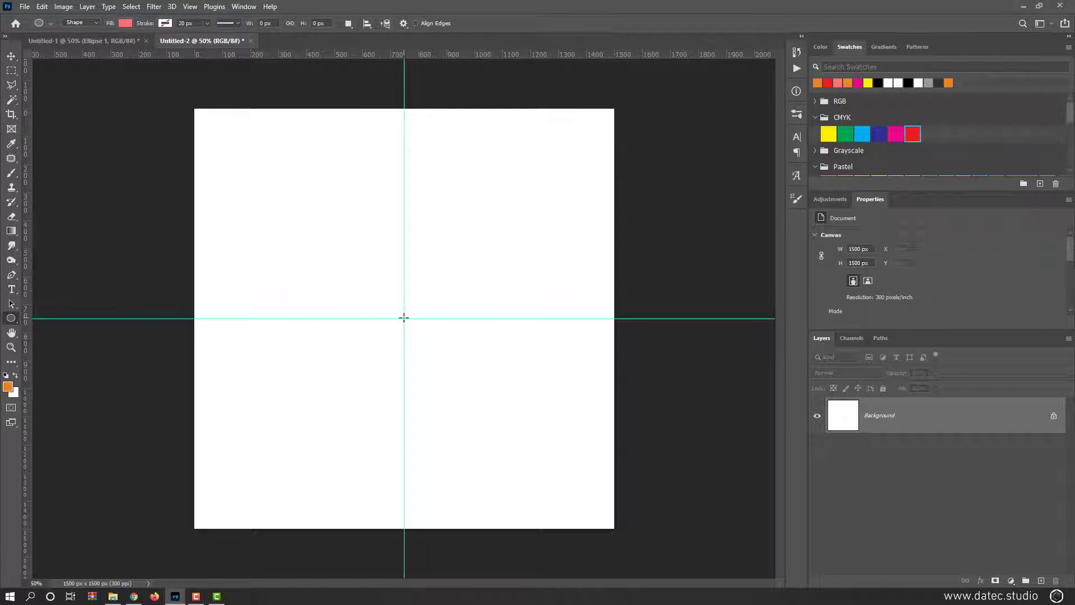
drag(403, 317, 478, 364)
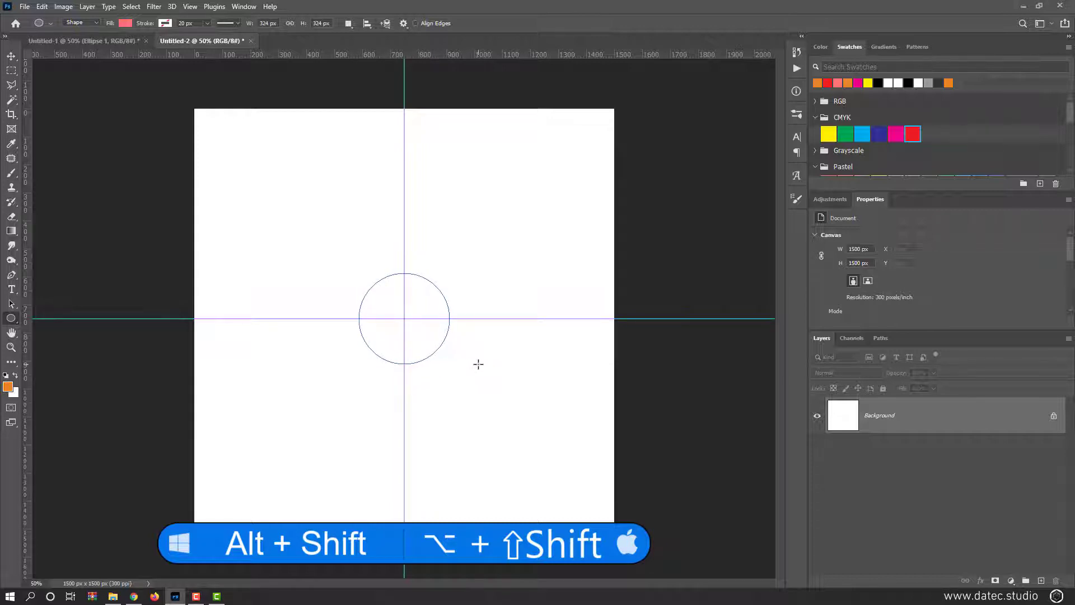
click(12, 57)
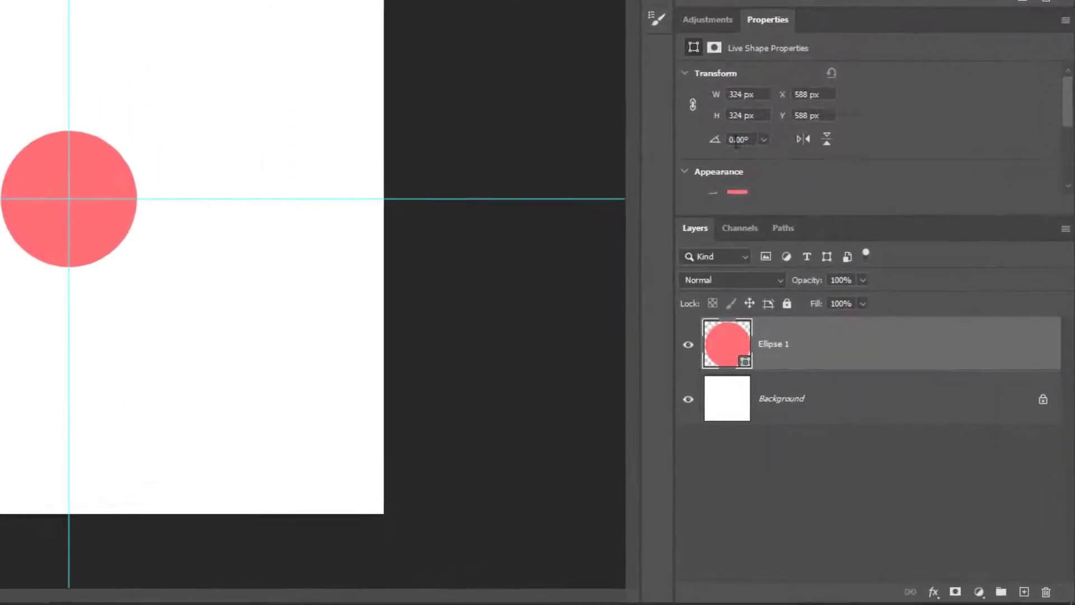
Step: Change the circle's fill color to orange
scroll(851, 279, down, 2)
click(740, 141)
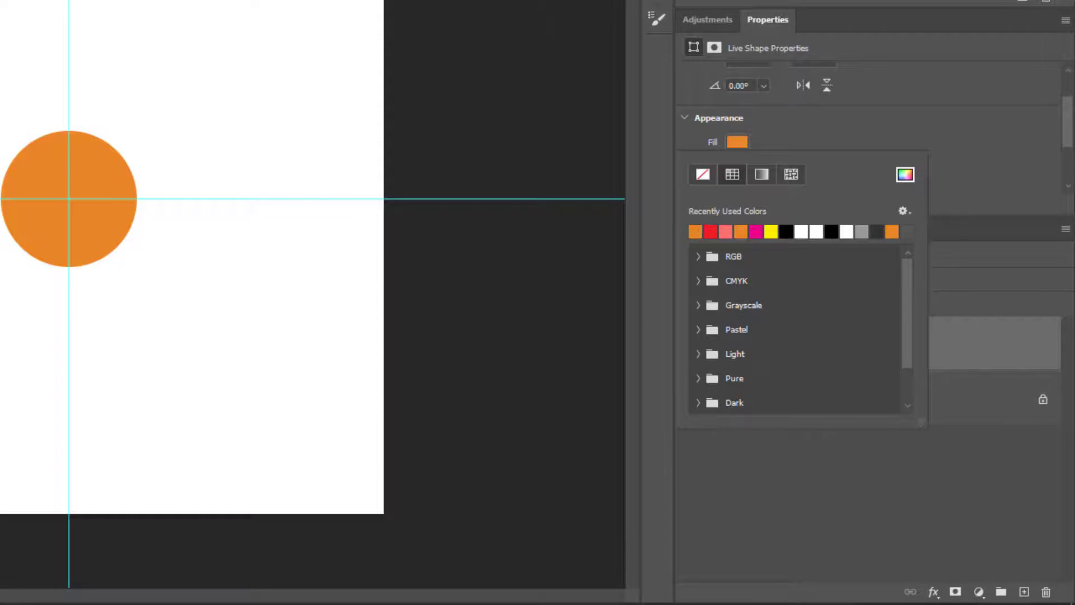
key(Escape)
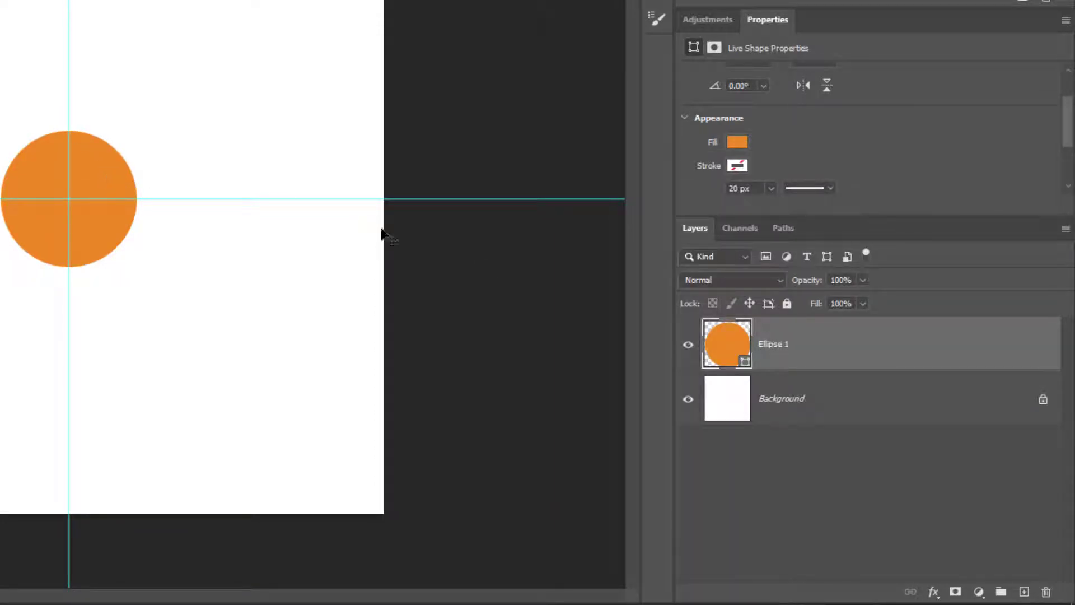
Step: Duplicate the circle's layer and move the copy straight up along the vertical guide until it slightly overlaps the original, centered at about Y 466 px
drag(722, 342, 1024, 592)
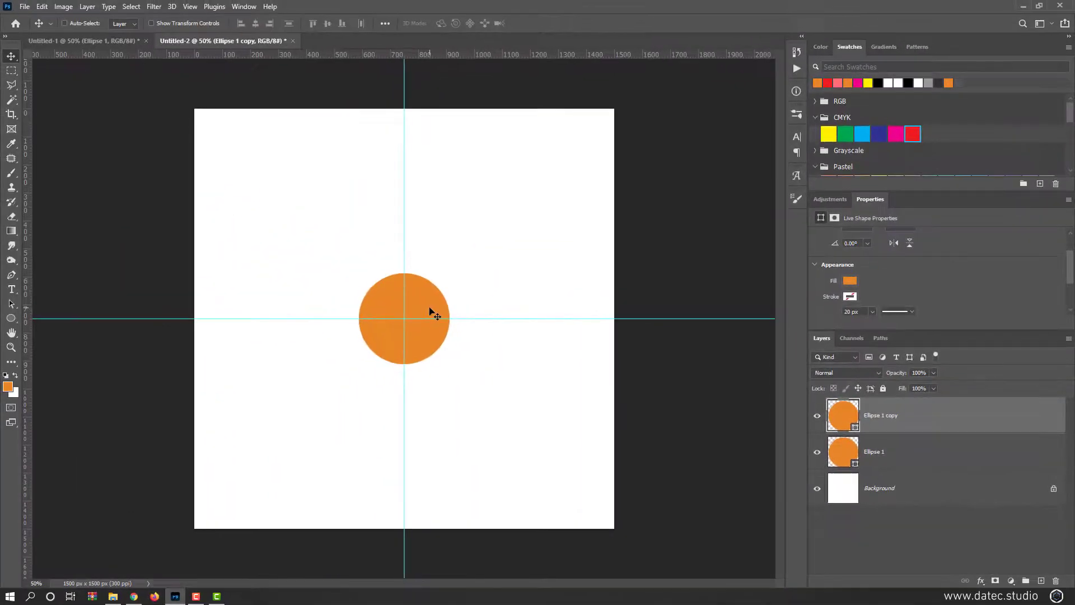
key(shift)
drag(429, 308, 424, 228)
Step: Stretch the upper circle vertically with Free Transform into a tall ellipse about 324 px wide and 602 px high
key(ctrl+t)
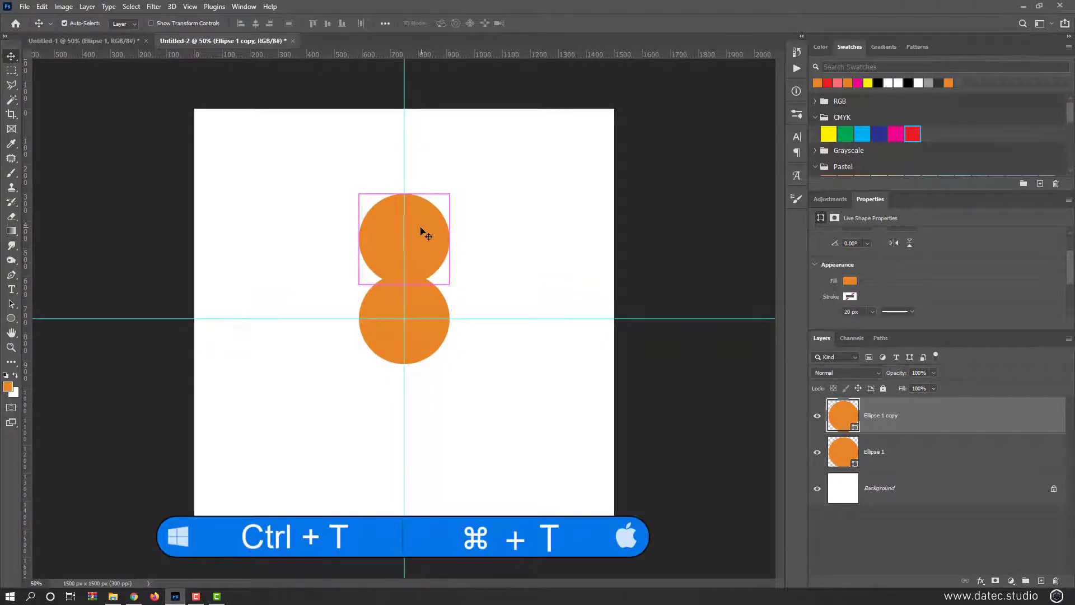
click(42, 8)
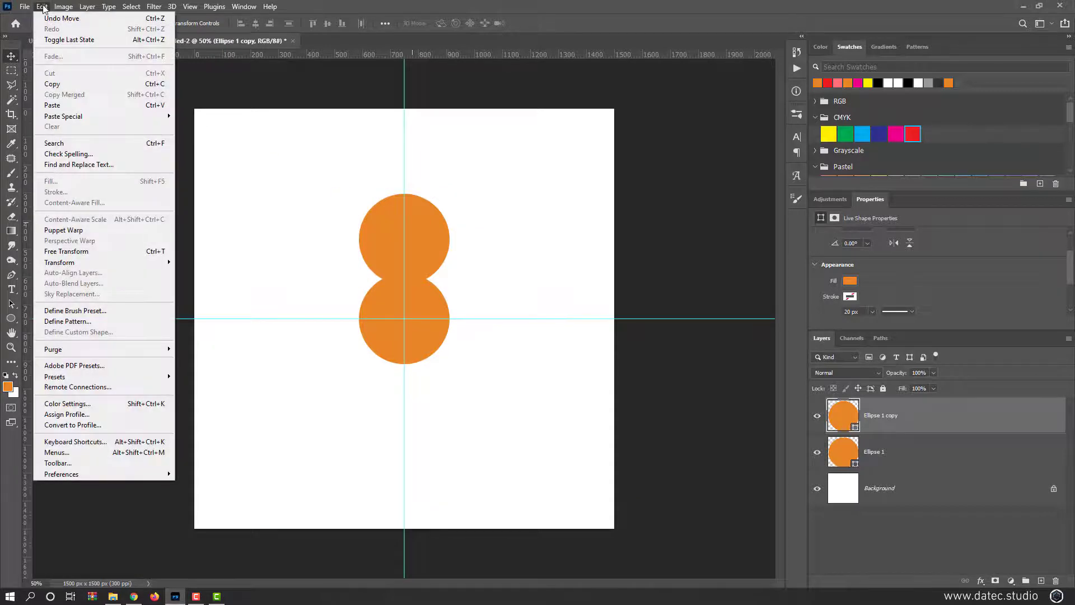
click(101, 256)
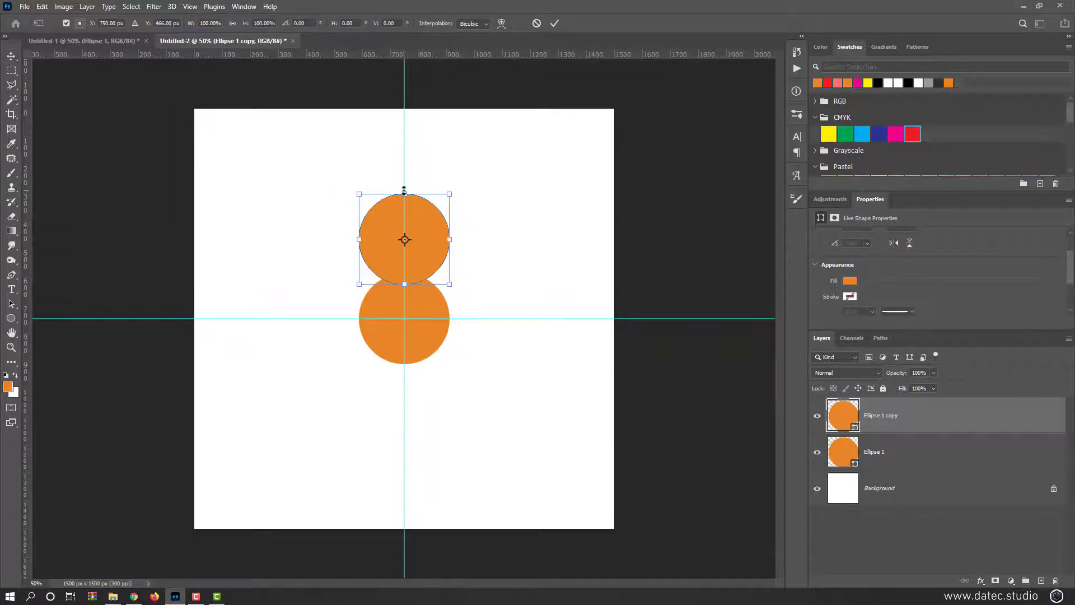
drag(404, 190, 406, 120)
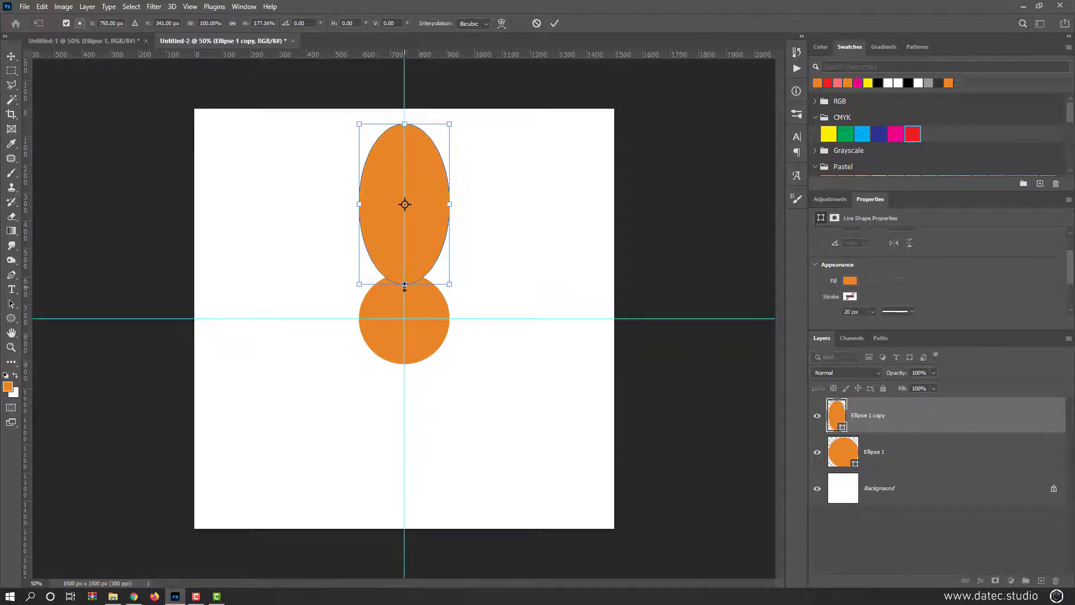
drag(406, 284, 403, 292)
key(Return)
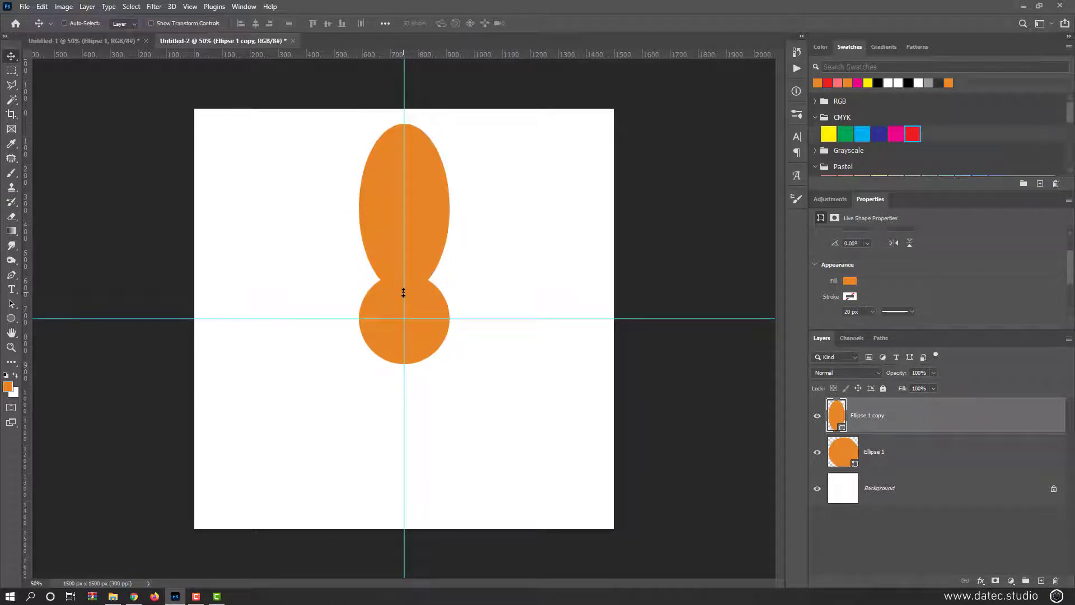
Step: Convert the tall ellipse's top anchor point into a sharp corner to form a petal tip
click(11, 275)
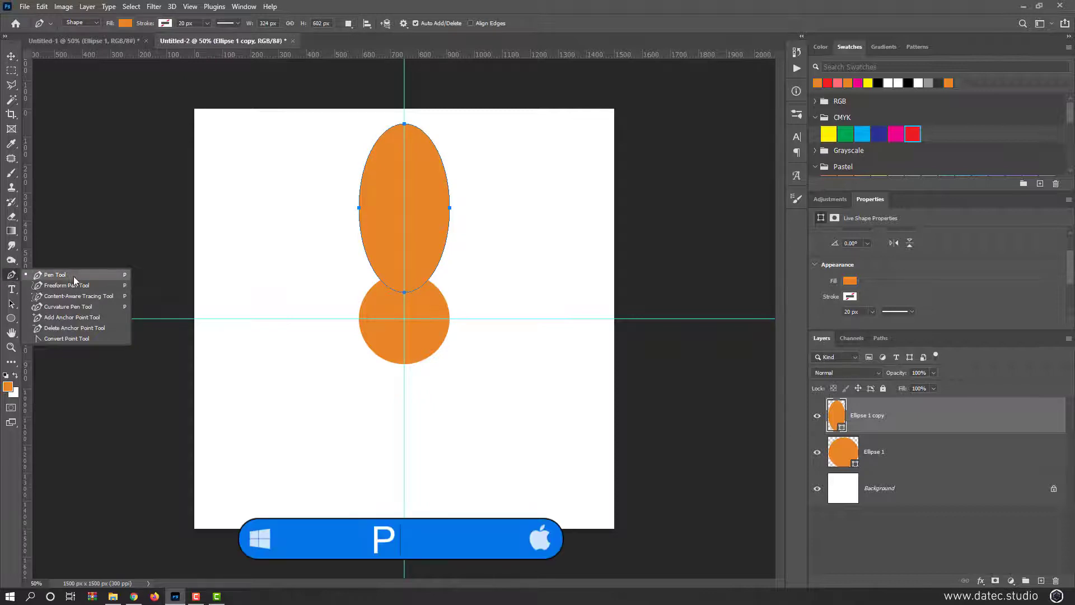
click(77, 280)
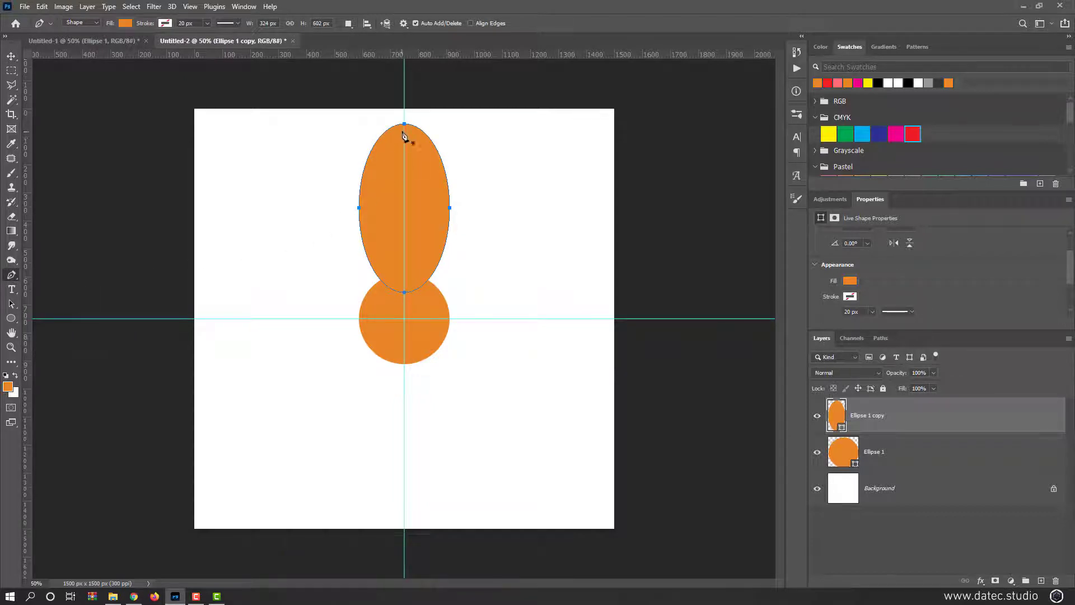
key(alt)
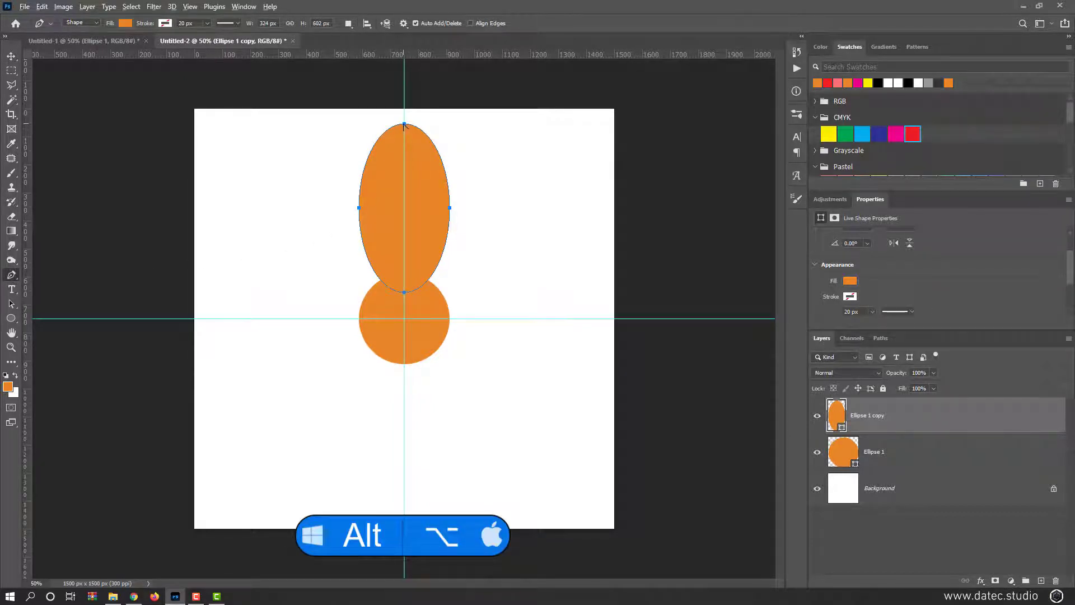
alt+click(404, 124)
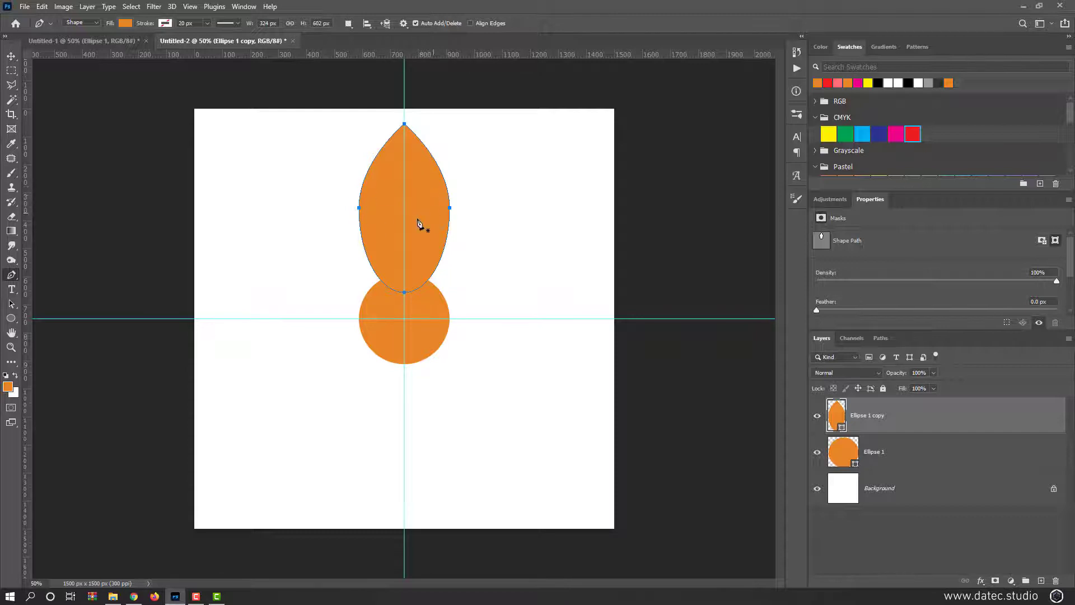
Step: Select the petal's two side anchor points and narrow them symmetrically to about 68% width, making the petal about 220 px wide
key(ctrl)
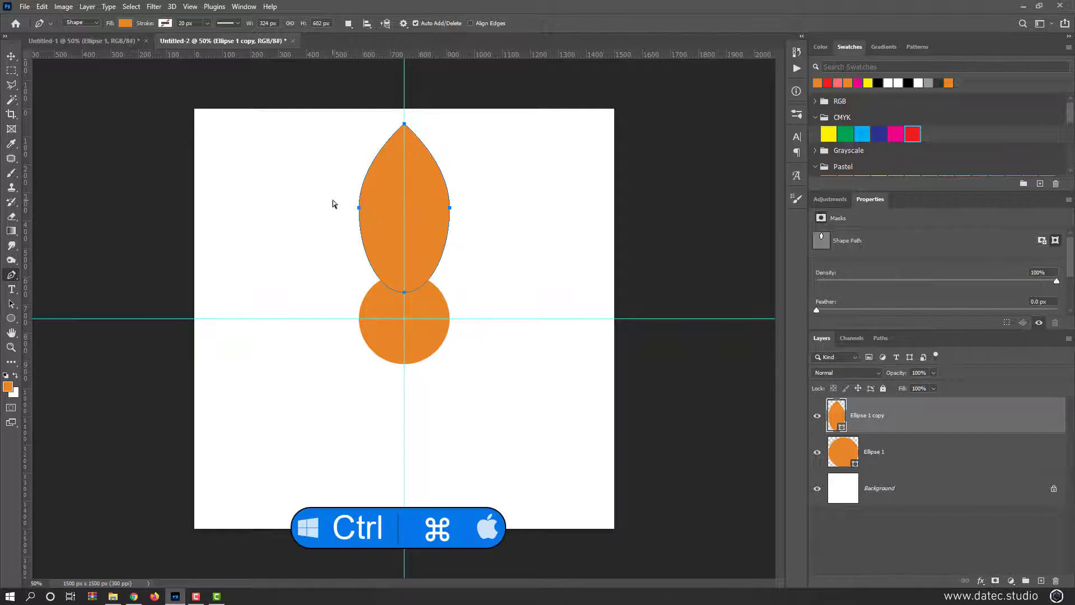
drag(372, 213, 491, 220)
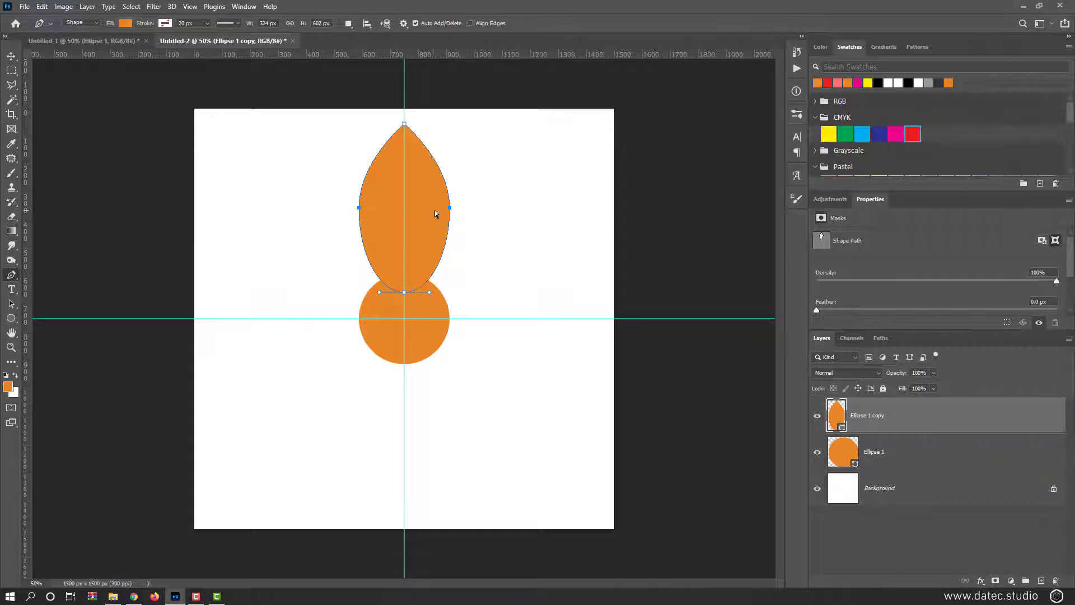
key(ctrl+t)
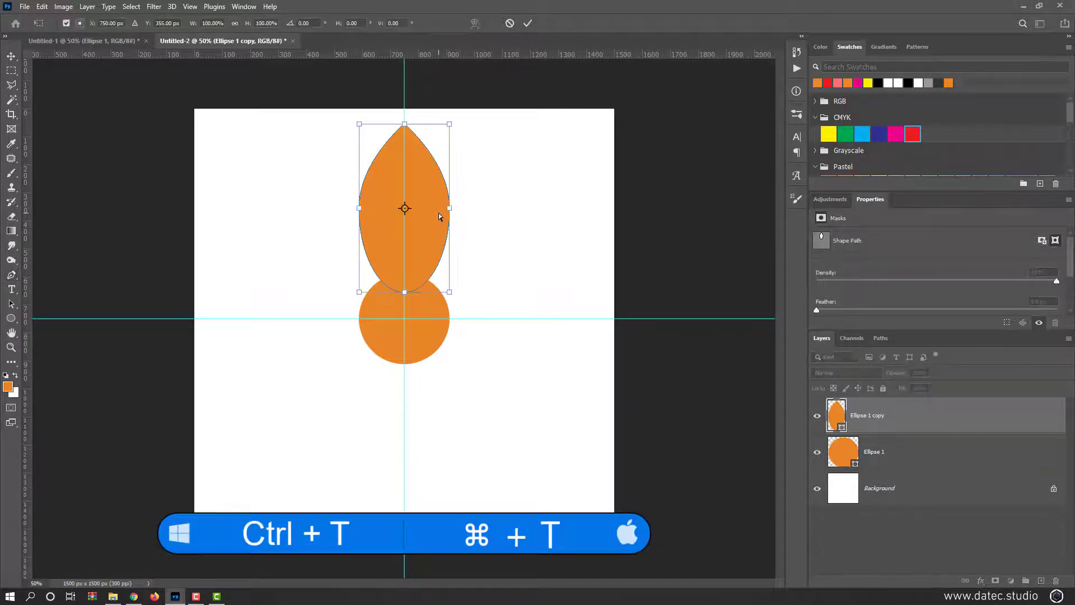
drag(447, 208, 435, 210)
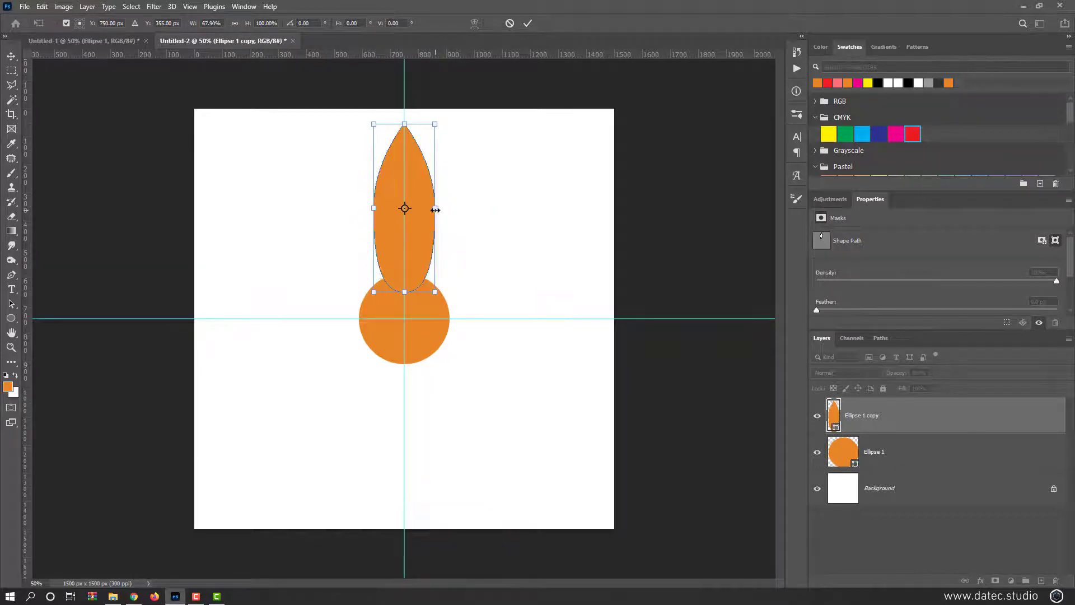
key(Return)
Step: Shorten the direction handles of the petal's bottom anchor point on both sides to taper its base
key(p)
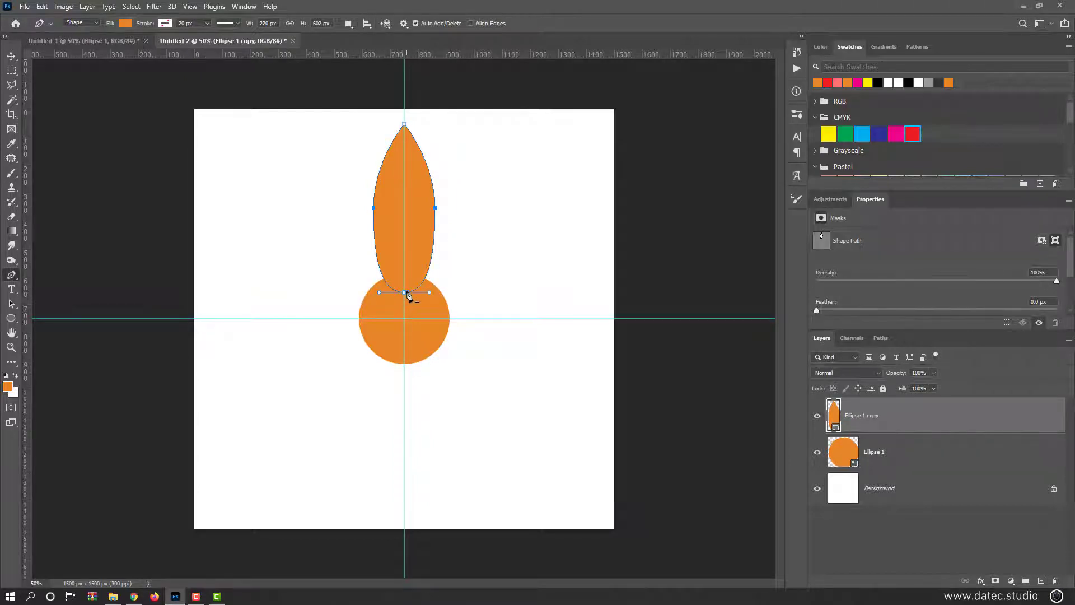
key(ctrl)
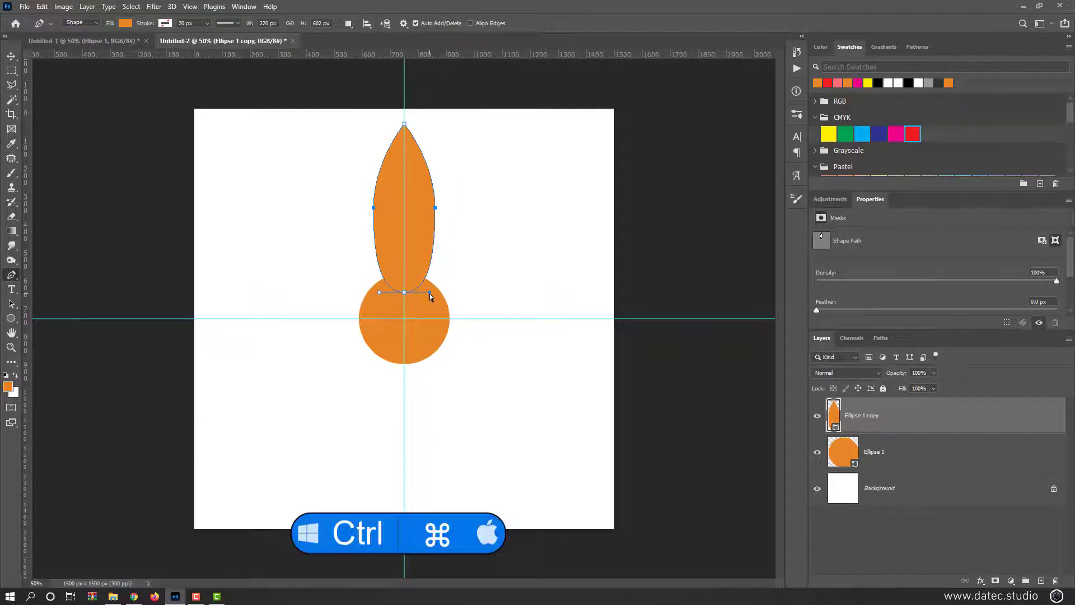
drag(429, 293, 384, 294)
click(13, 59)
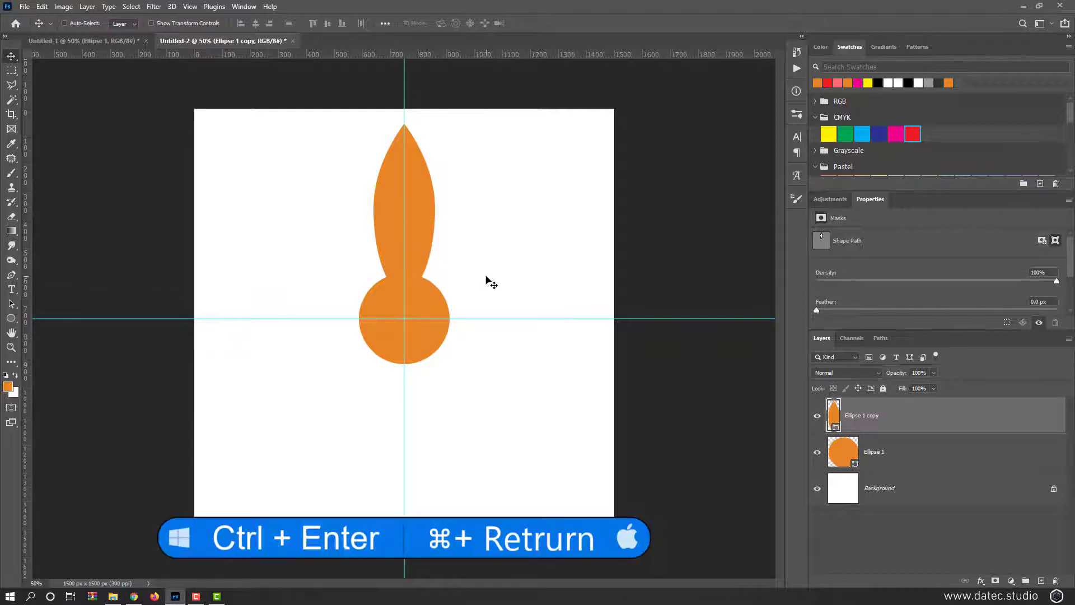
Step: Load the petal's path as a selection and subtract its left half up to the vertical guide with the Rectangular Marquee tool
key(ctrl+Return)
key(ctrl+Return)
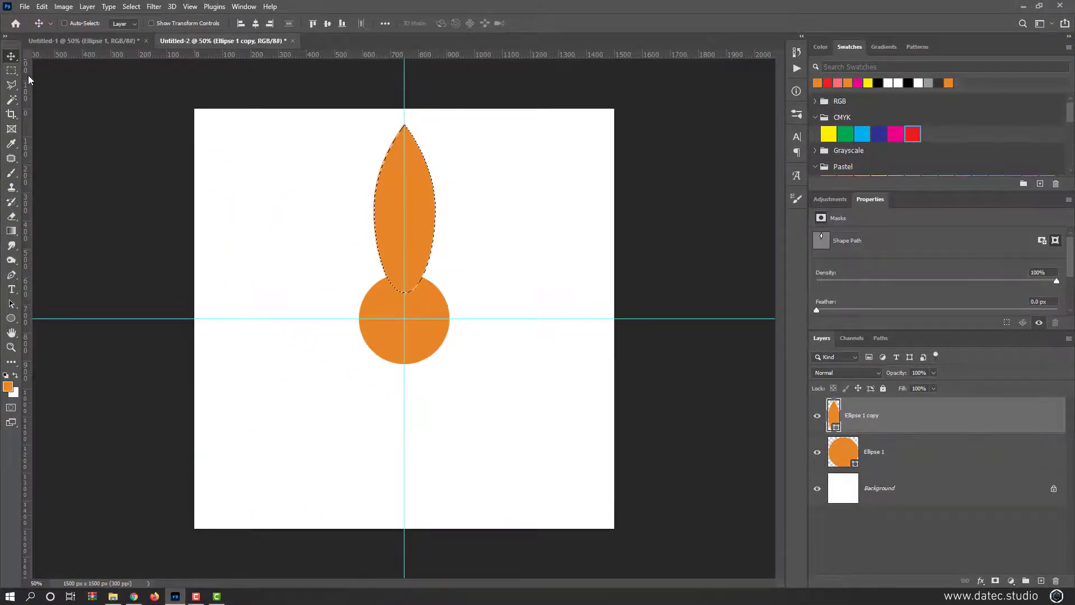
click(11, 70)
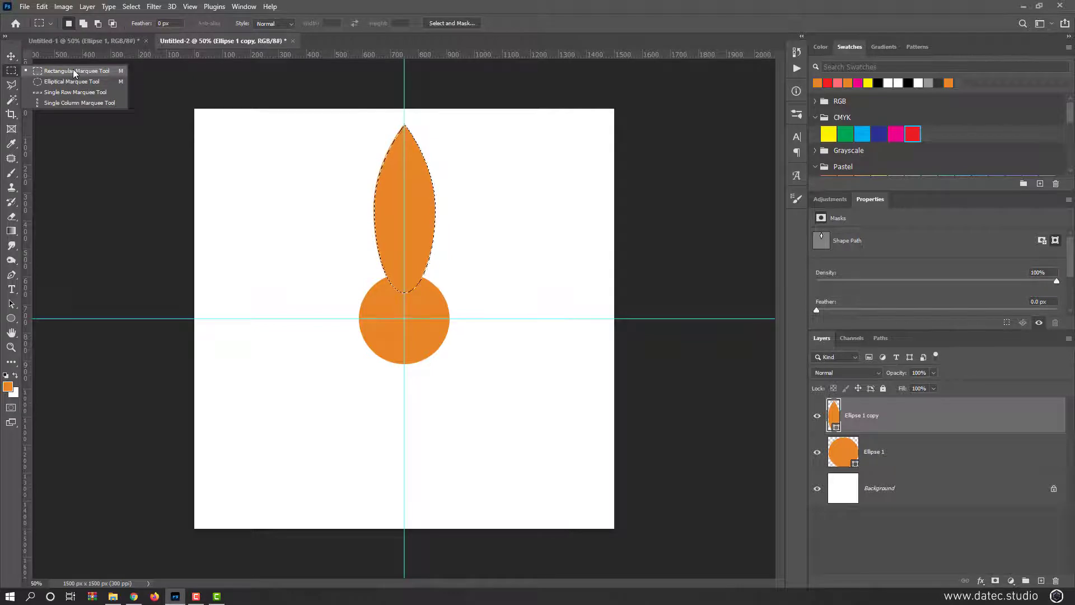
click(74, 71)
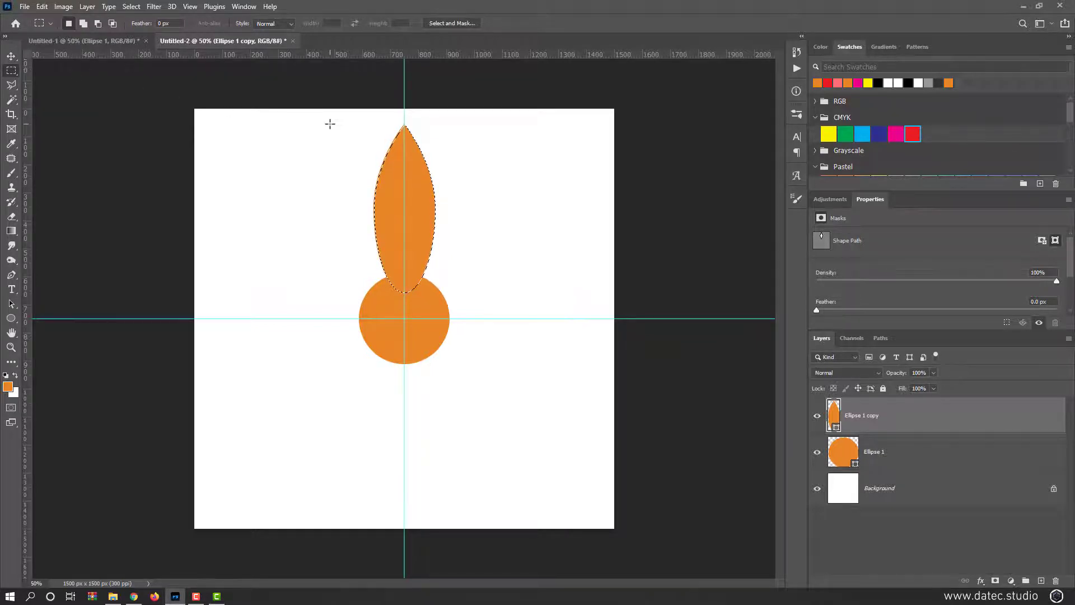
key(alt)
drag(336, 109, 405, 306)
Step: Create a new layer and fill the selected right half of the petal with light orange #ffb86f
click(1041, 581)
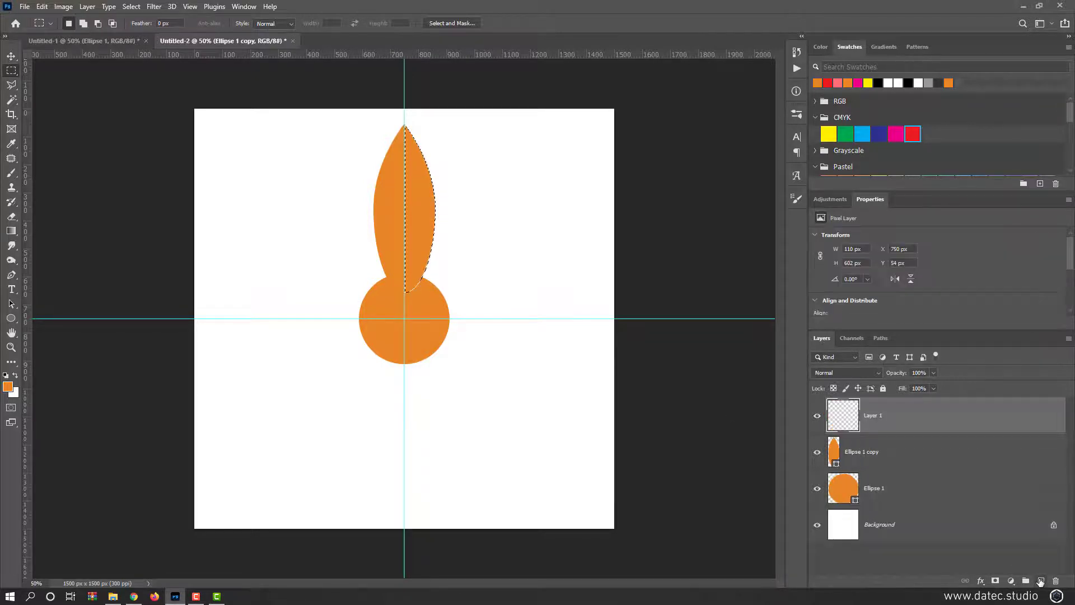
click(8, 387)
mouse_move(747, 254)
mouse_down()
mouse_move(761, 226)
mouse_move(748, 219)
mouse_up()
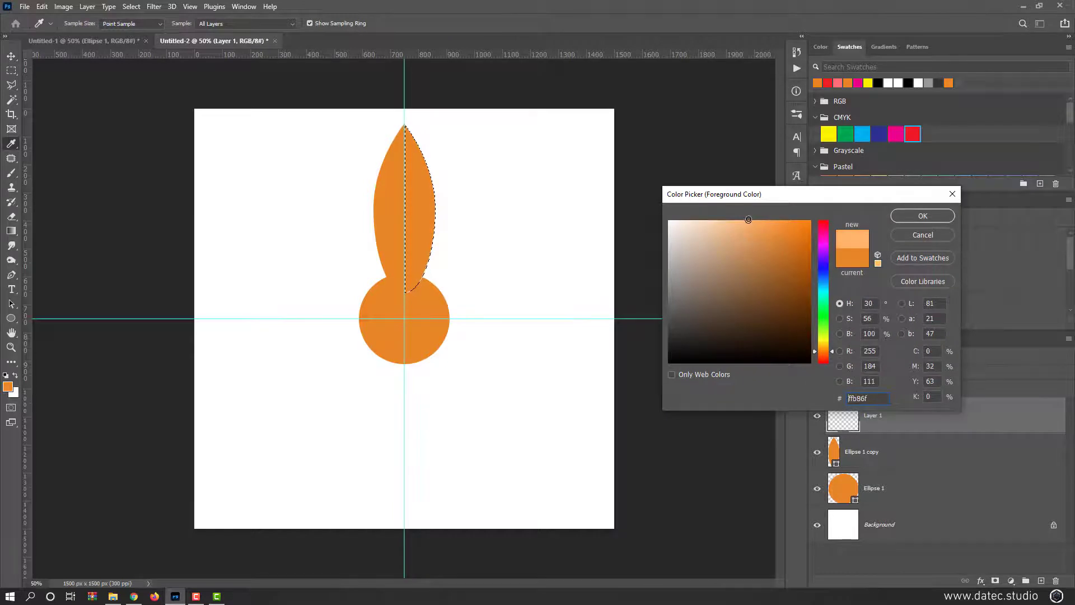
click(909, 214)
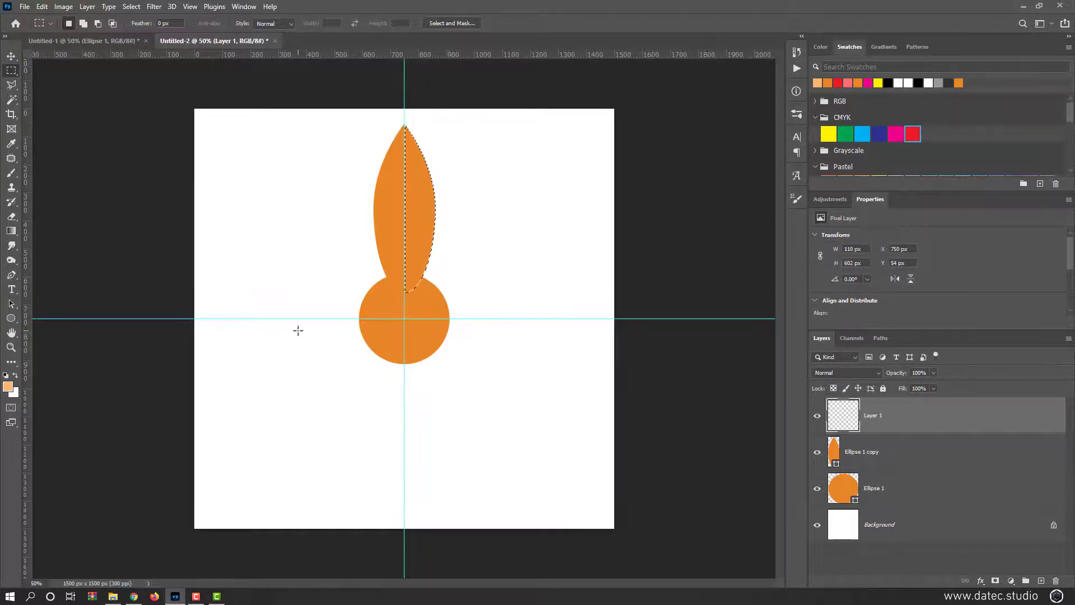
key(alt+Delete)
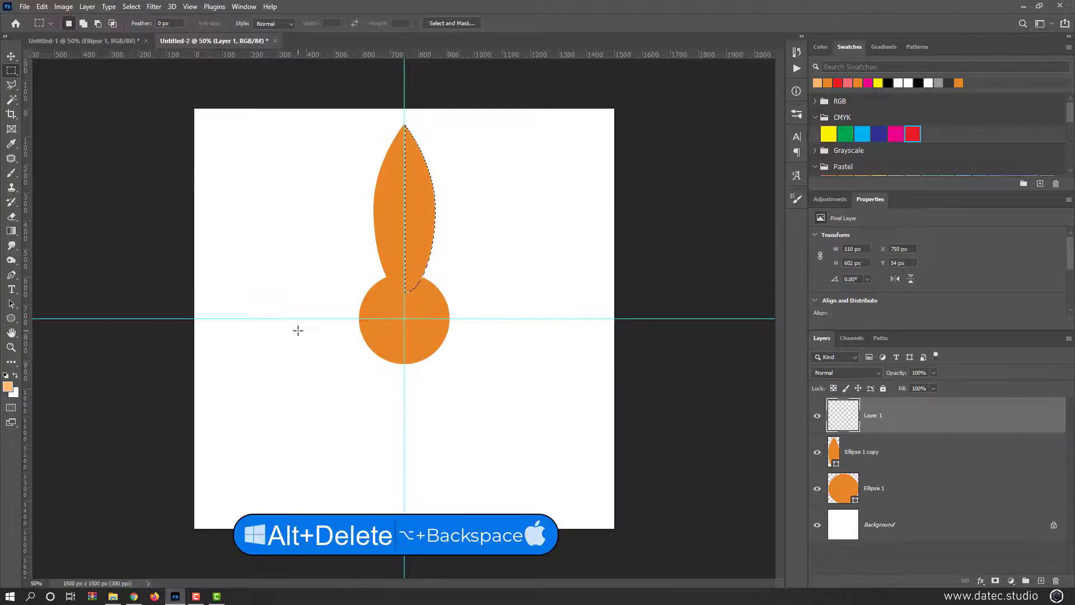
key(alt+Delete)
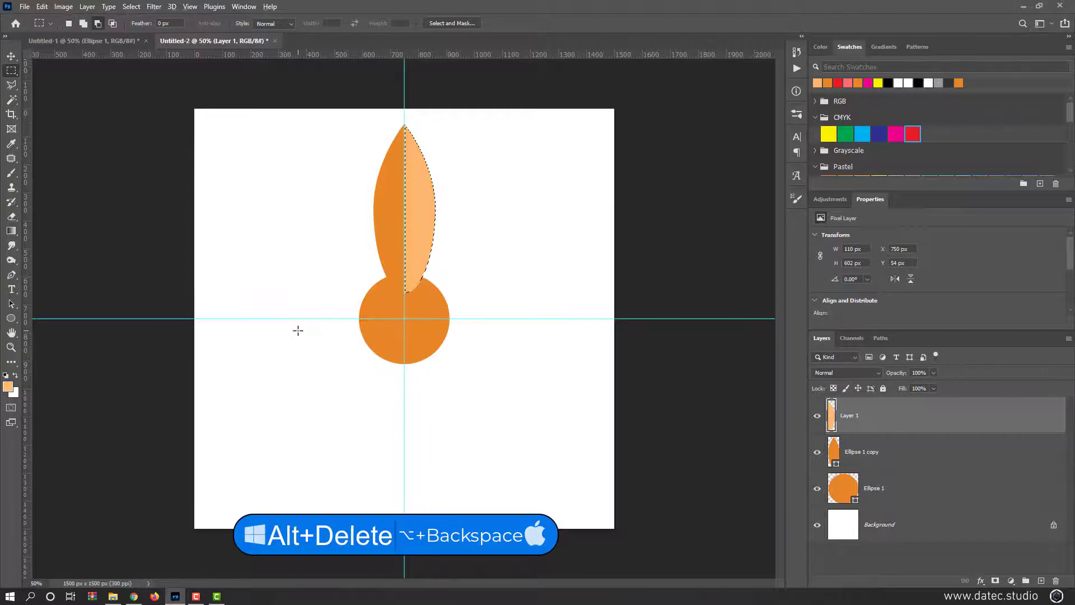
Step: Undo the last fill, refill the petal's right-half selection with the foreground color at 100% opacity using the Fill command, and deselect
key(ctrl+z)
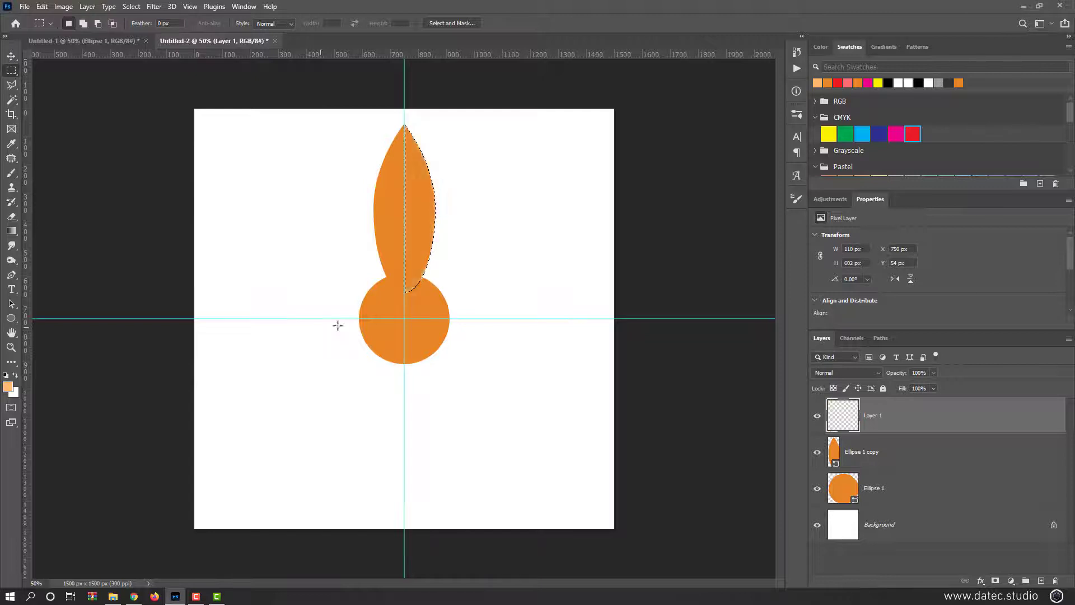
right_click(417, 221)
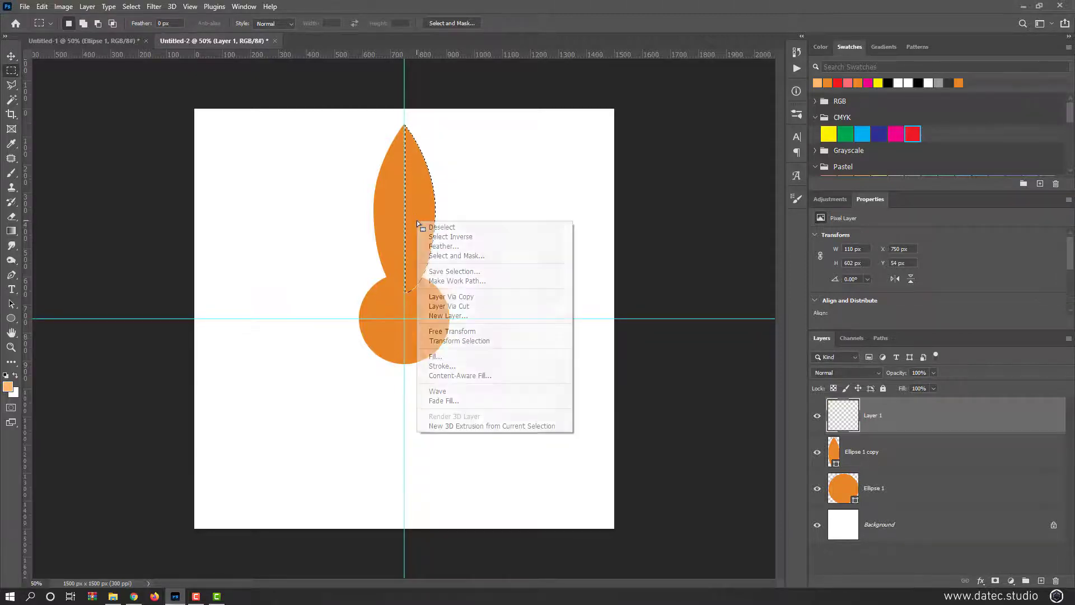
click(456, 357)
click(529, 159)
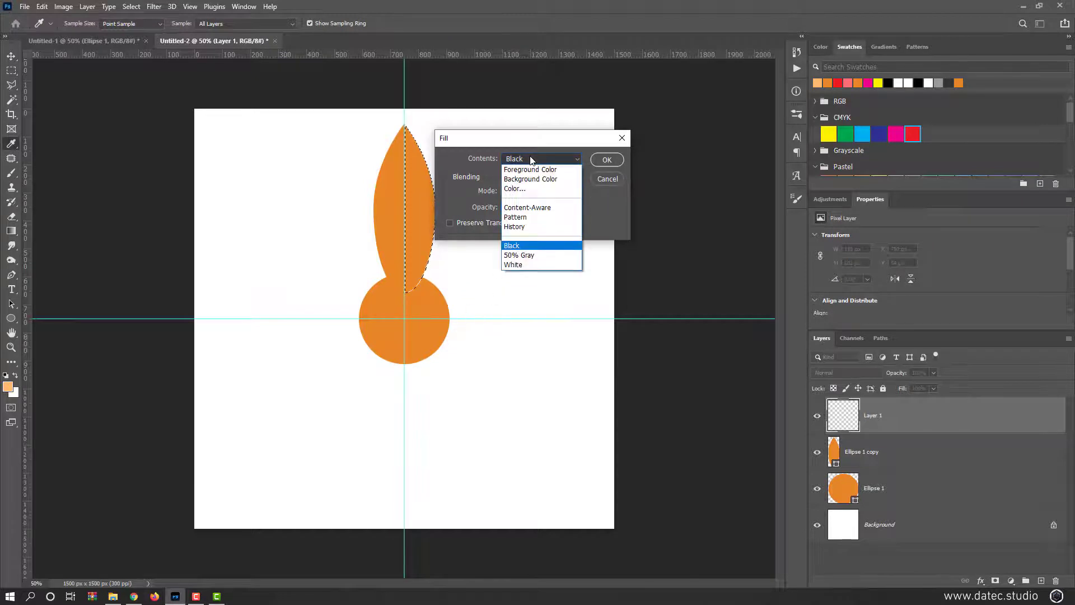
click(528, 169)
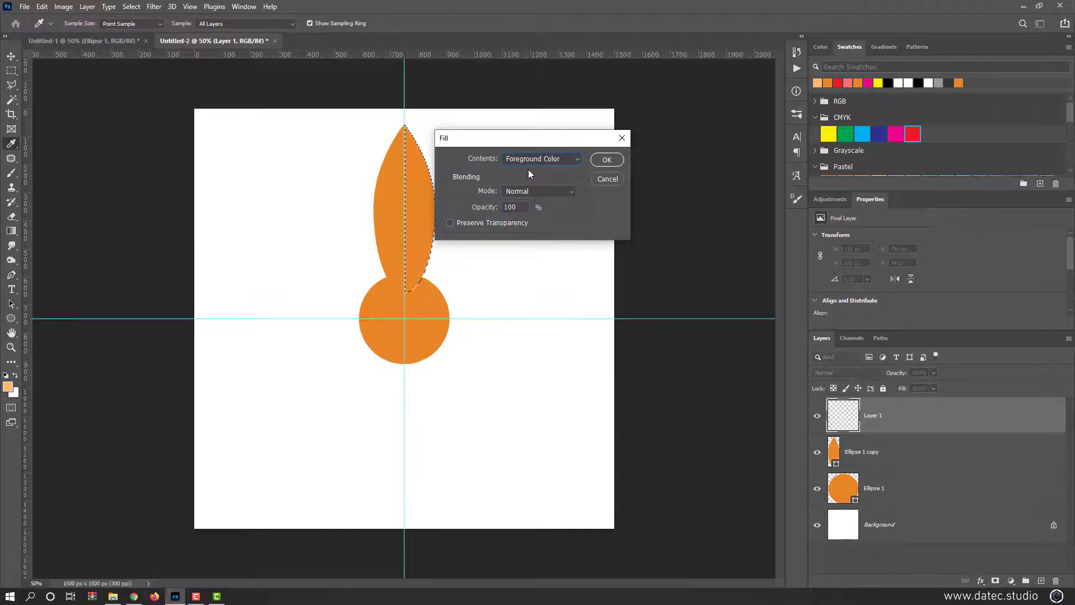
click(604, 160)
key(m)
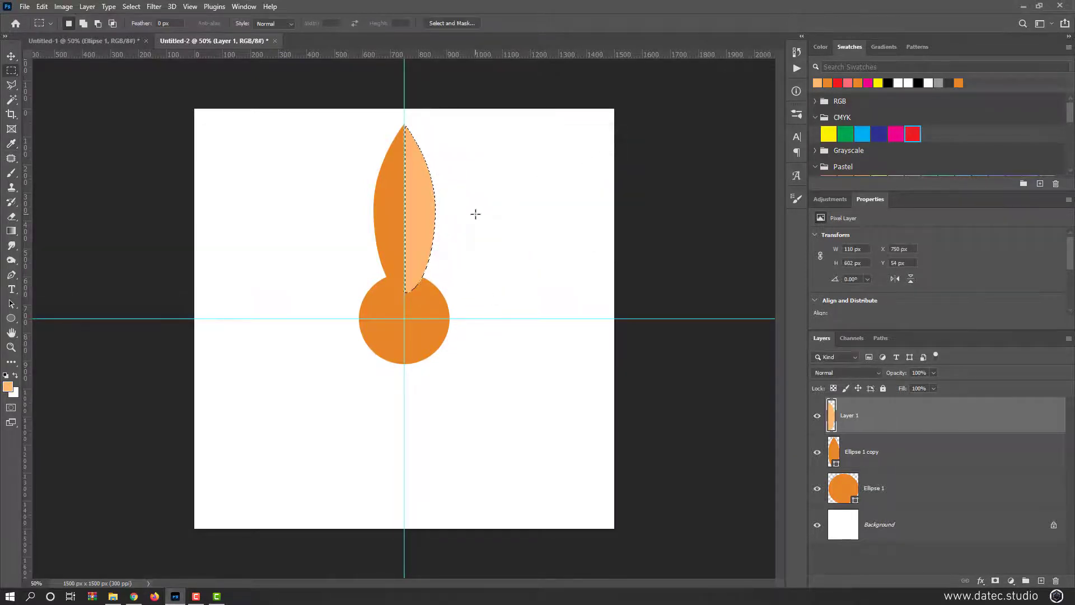
click(475, 213)
Step: Select the light half layer together with the petal shape layer and merge them into one layer
key(shift)
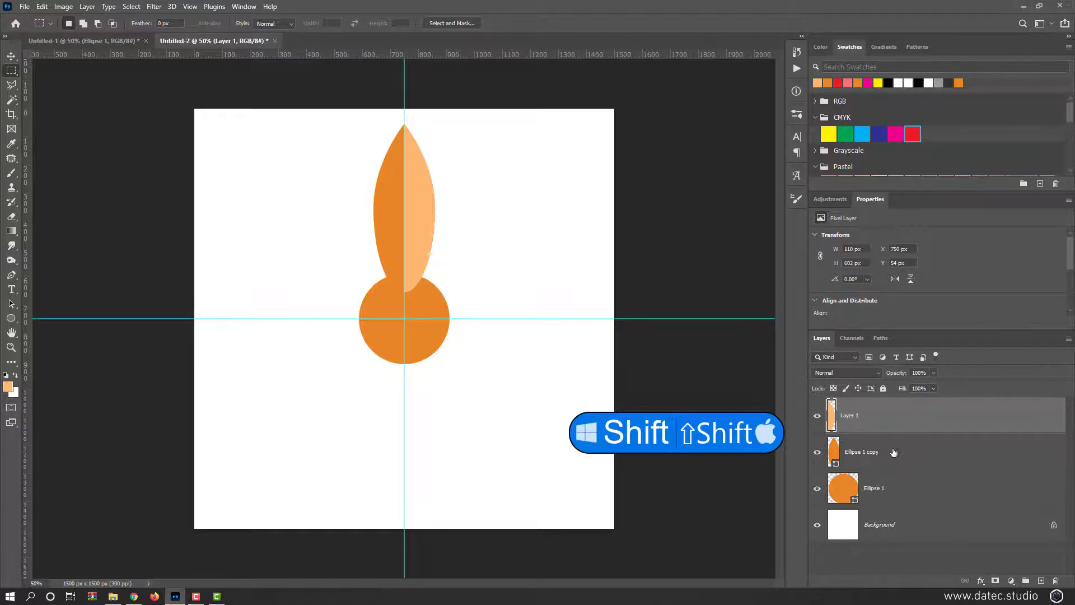
shift+click(906, 454)
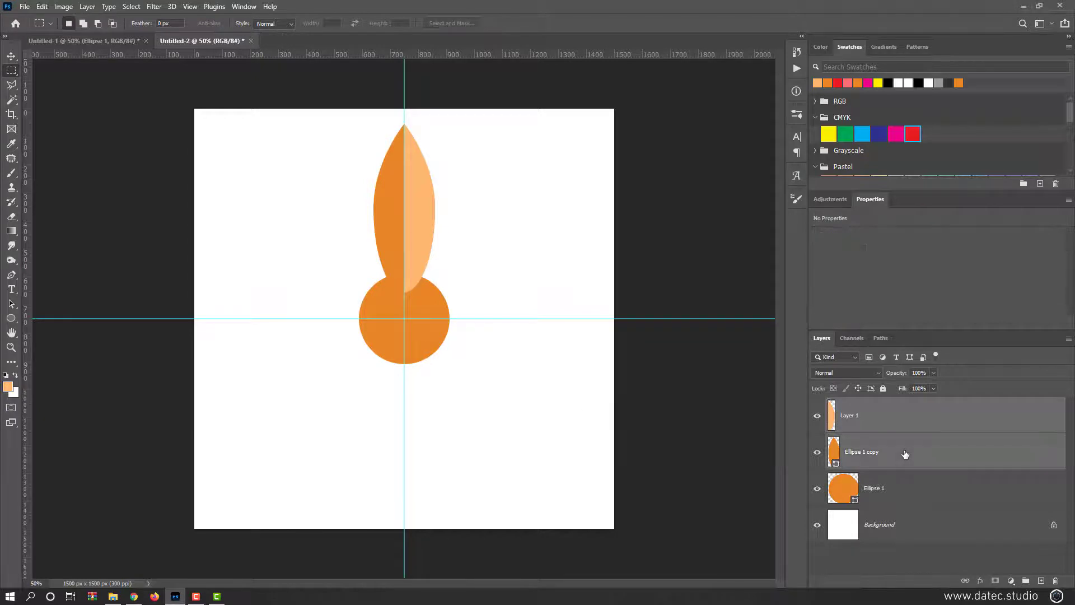
click(86, 7)
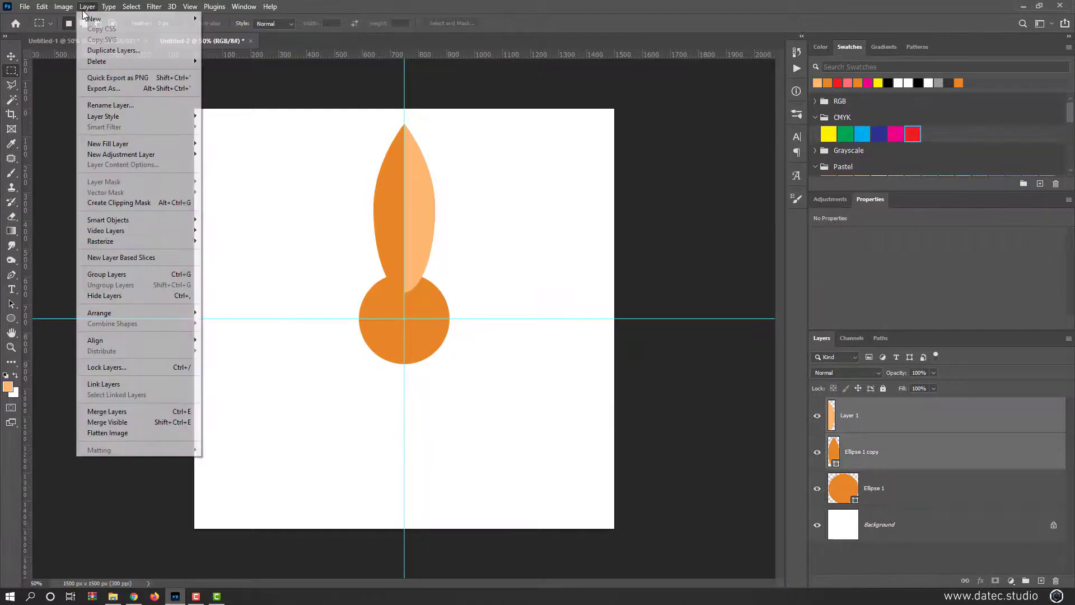
click(139, 411)
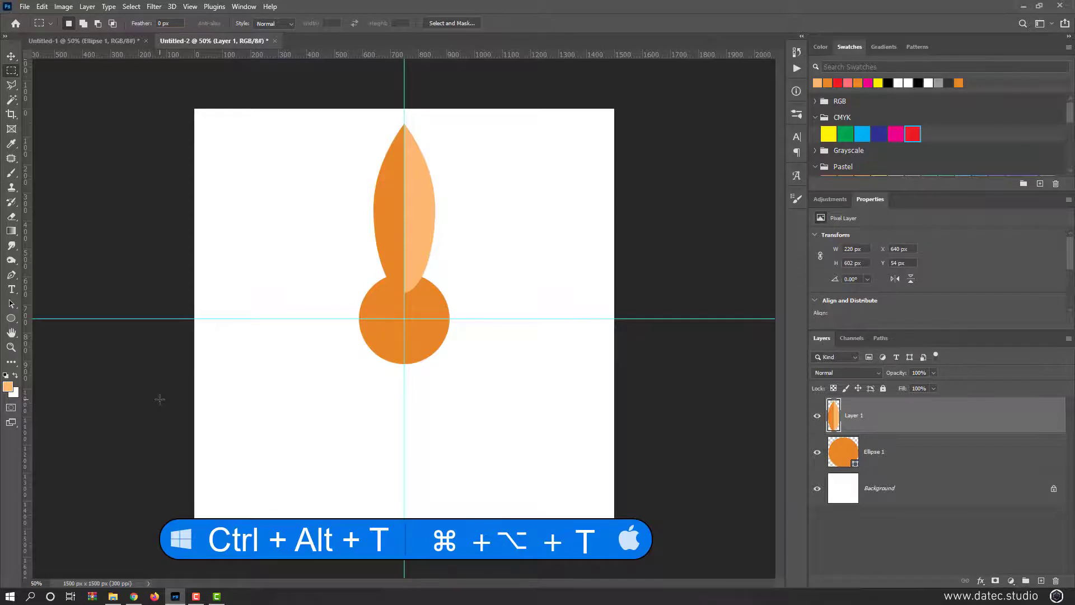
Step: Transform a duplicate of the petal, moving its reference point to the guides' intersection and rotating the copy 45°
key(ctrl+alt+t)
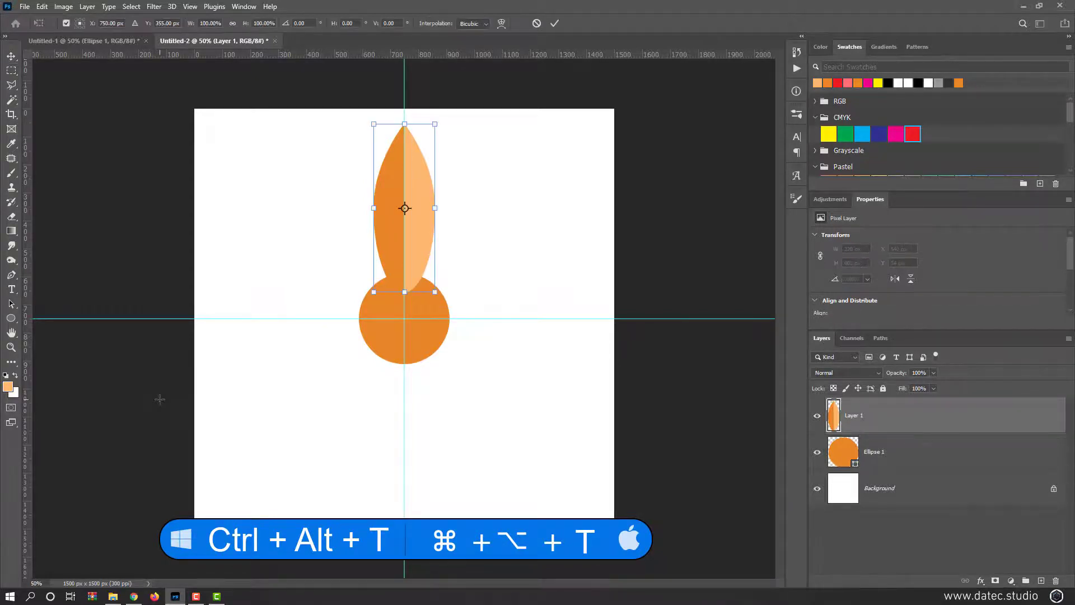
drag(405, 209, 405, 320)
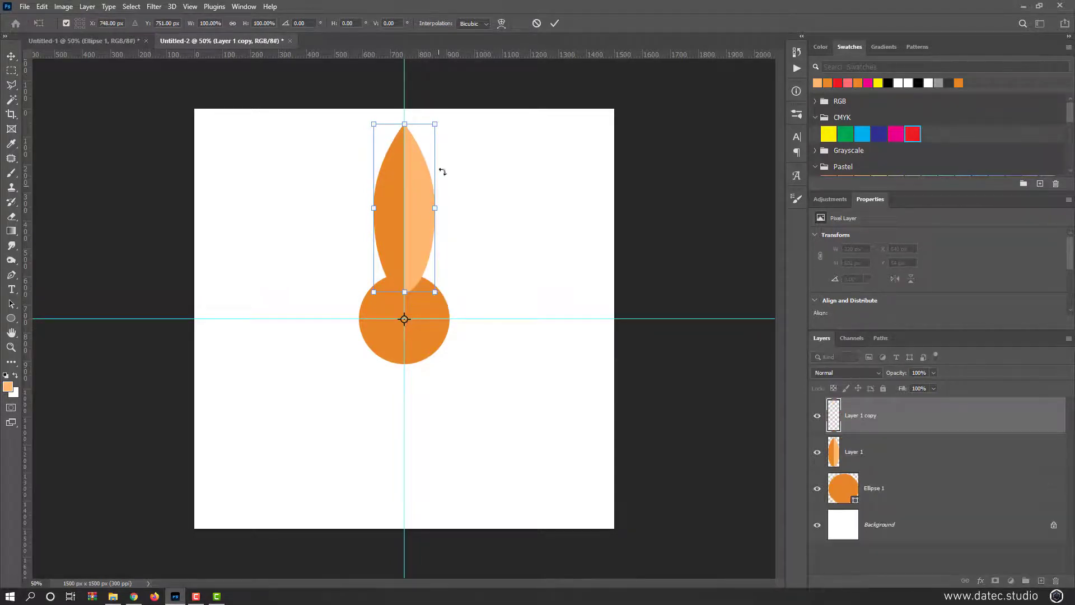
key(shift)
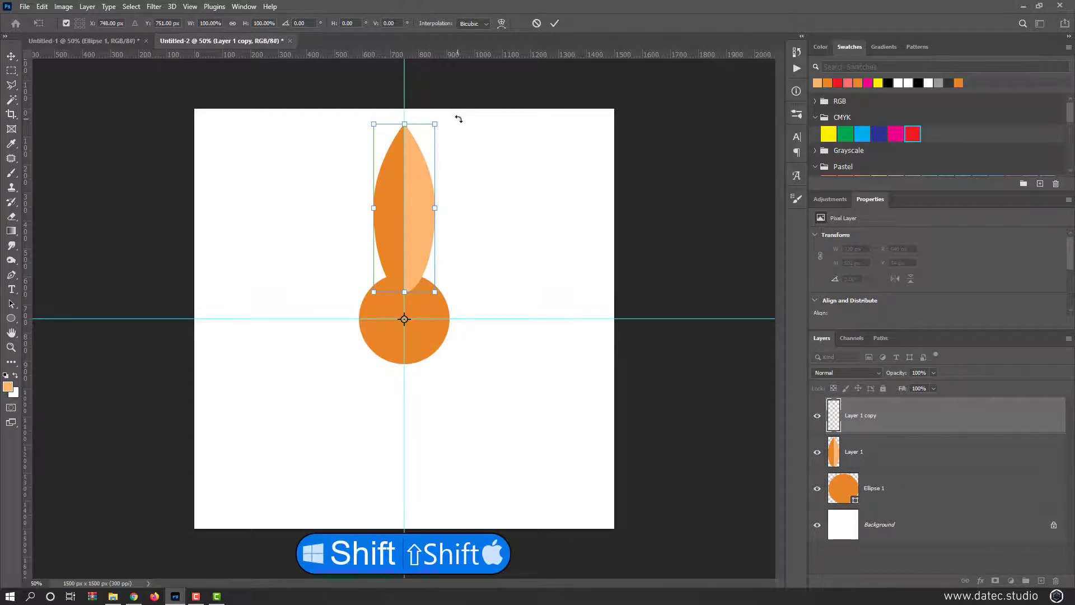
drag(457, 118, 569, 233)
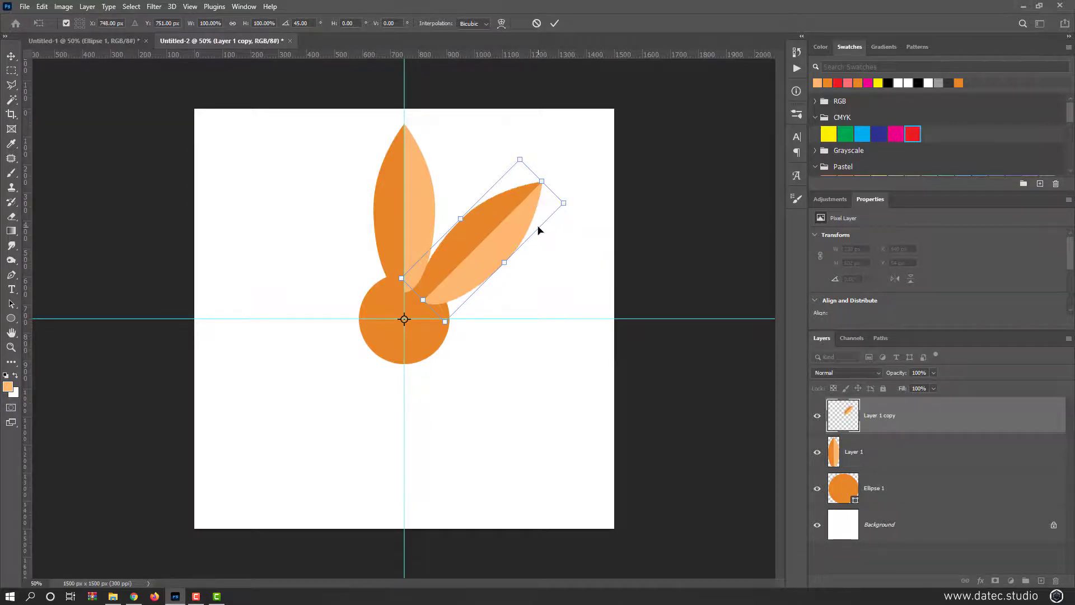
key(Return)
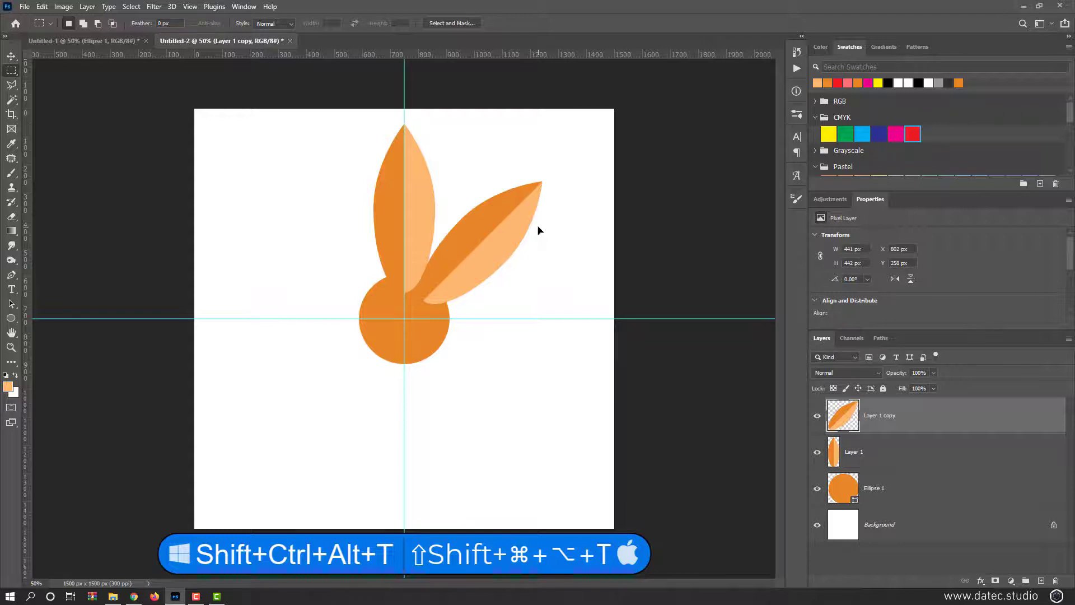
Step: Repeat the duplicate-and-rotate transform until eight petals surround the central circle
key(ctrl+alt+shift+t)
key(ctrl+alt+shift+t)
key(ctrl+alt+shift+t)
key(ctrl+alt+shift+t)
key(ctrl+alt+shift+t)
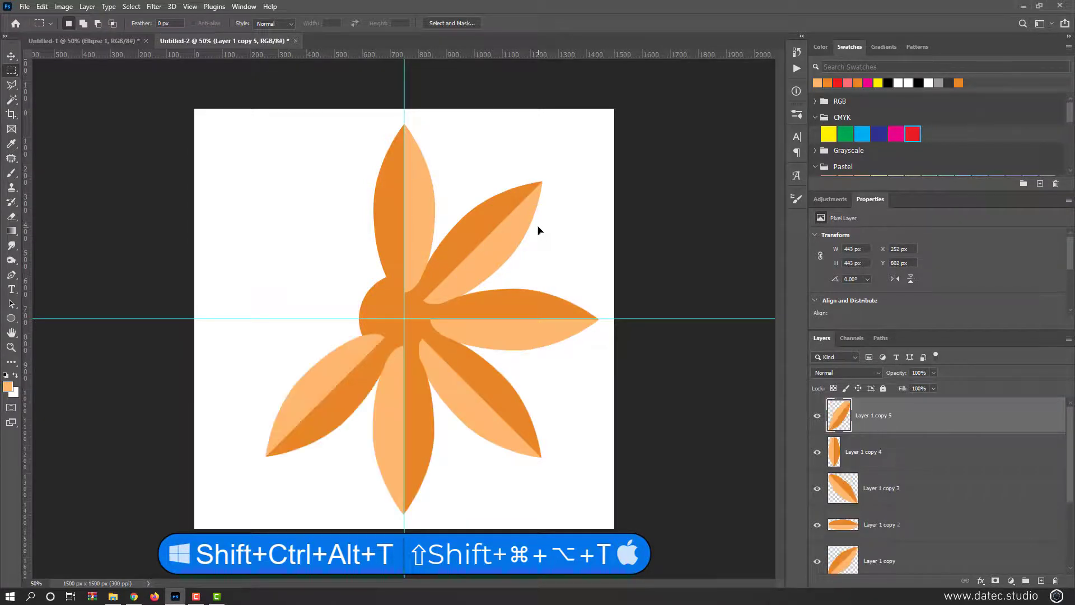
key(ctrl+alt+shift+t)
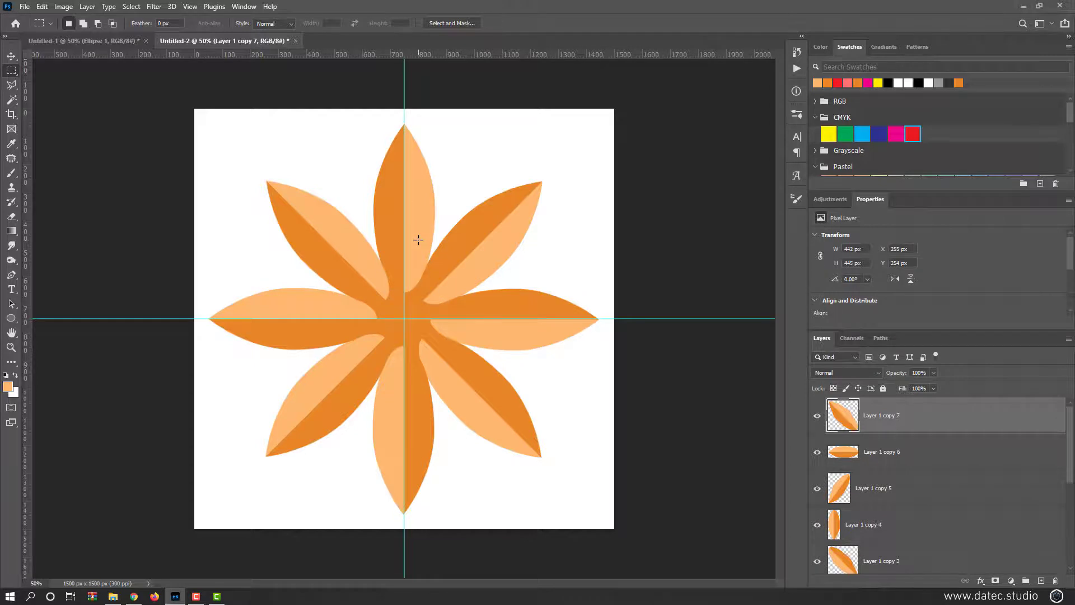
Step: Add an Inner Shadow layer style to the upper-left petal, Layer 1 copy 7, leaving Bevel & Emboss off
double_click(944, 417)
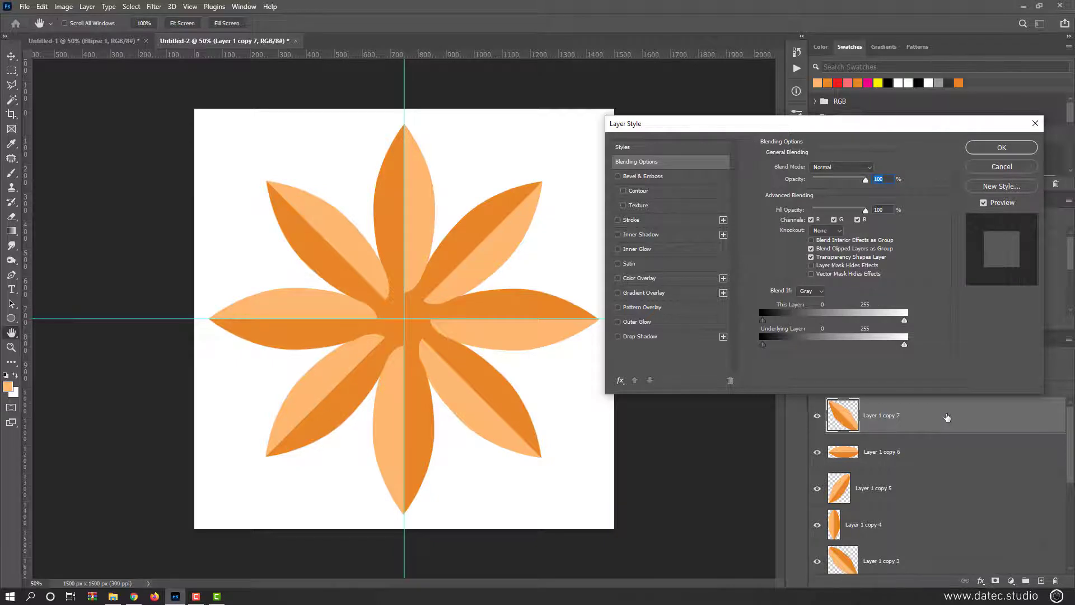
click(1002, 168)
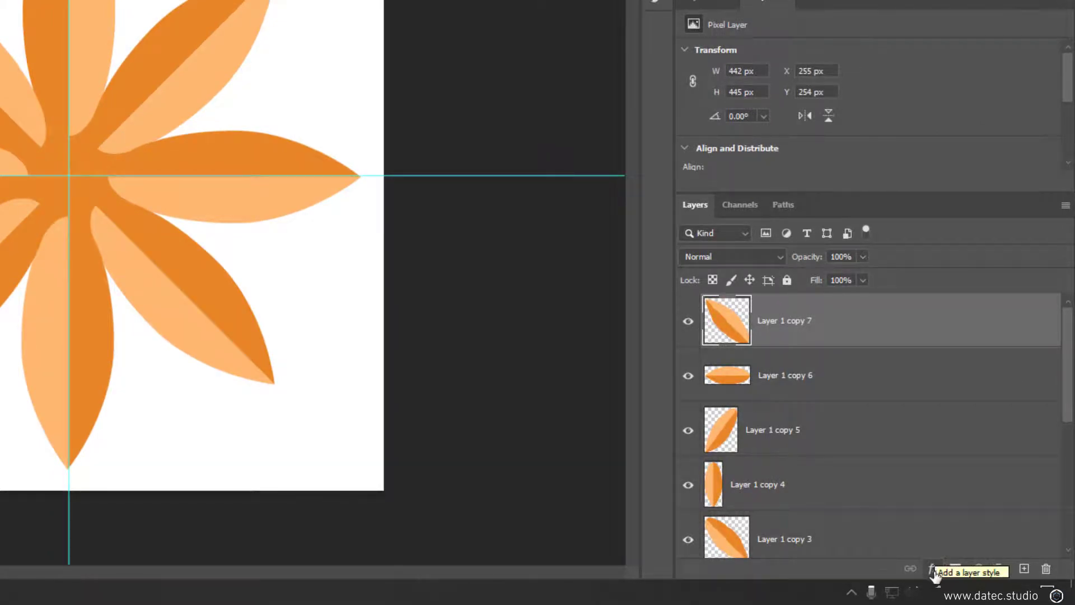
click(934, 569)
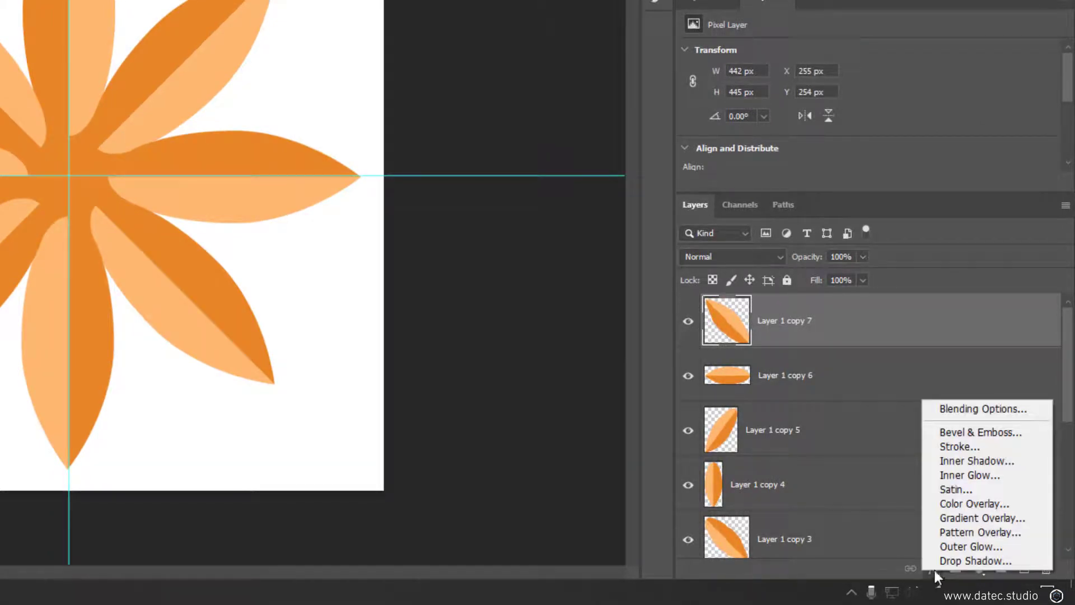
click(957, 412)
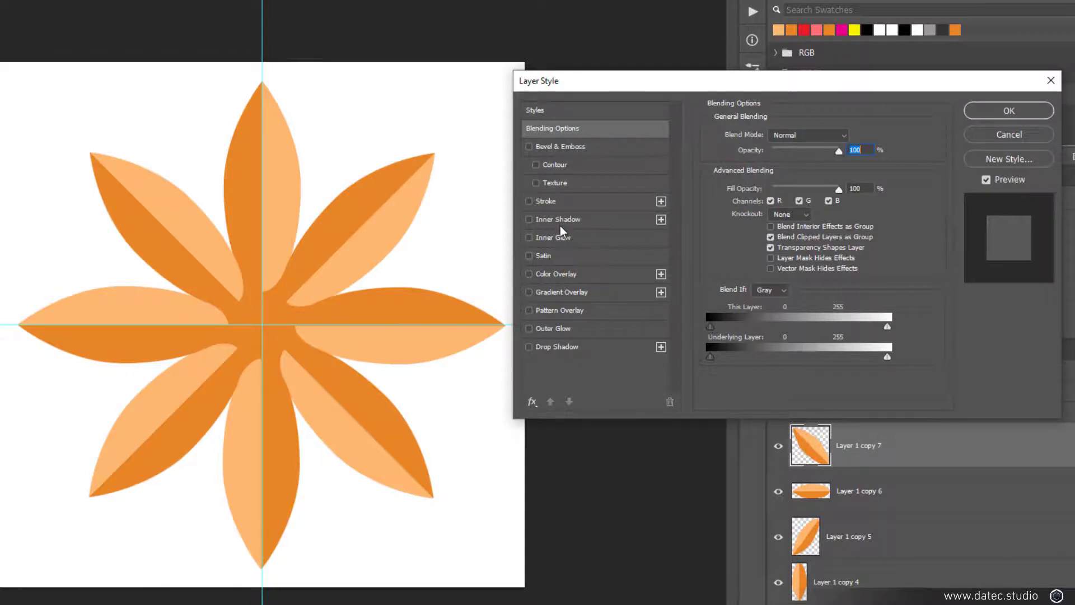
click(537, 220)
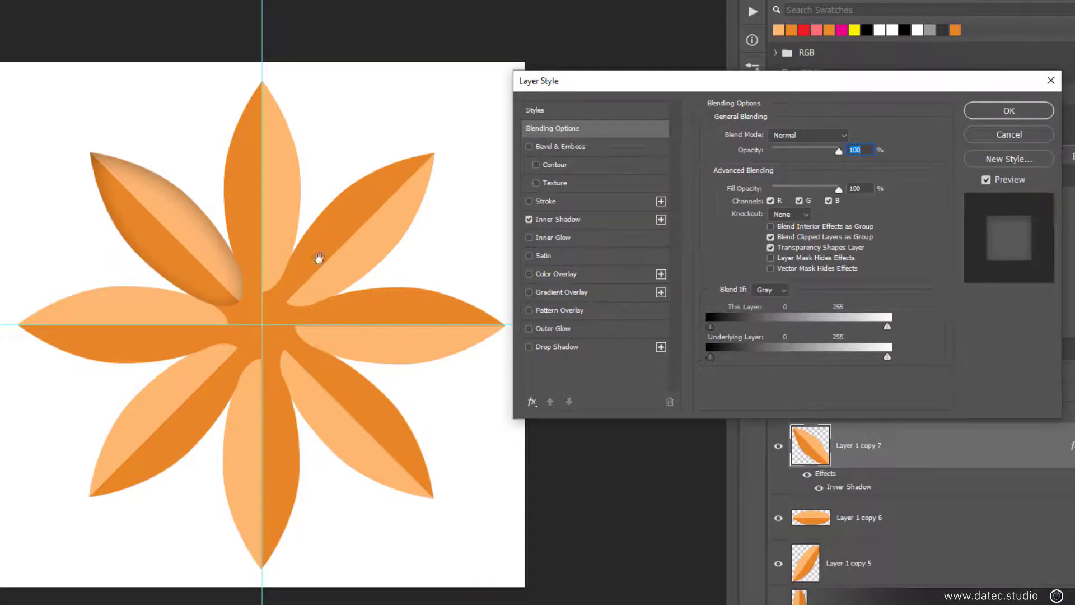
click(529, 147)
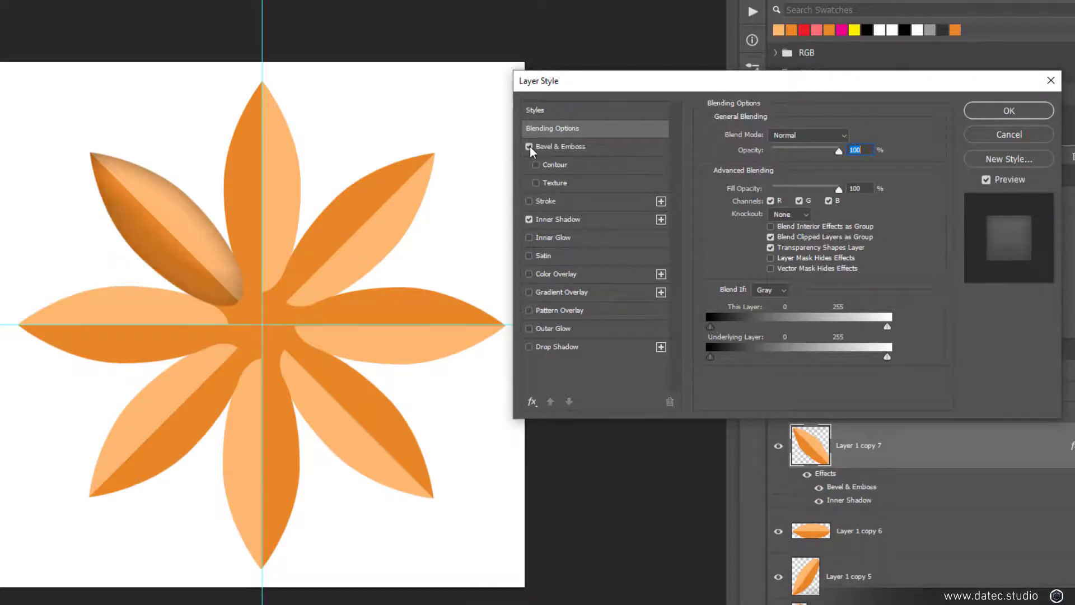
click(530, 146)
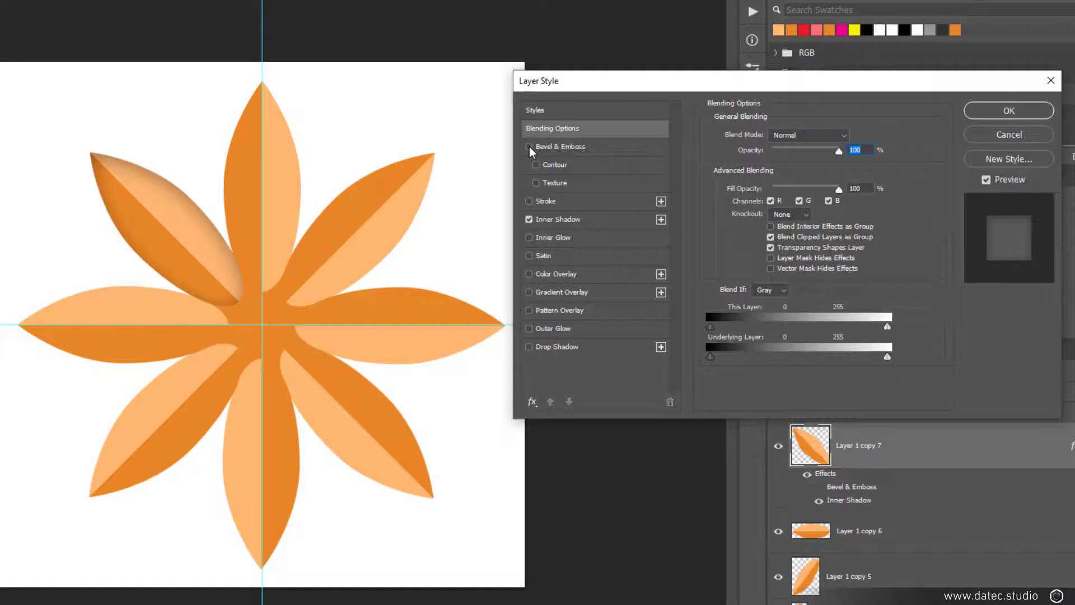
click(998, 112)
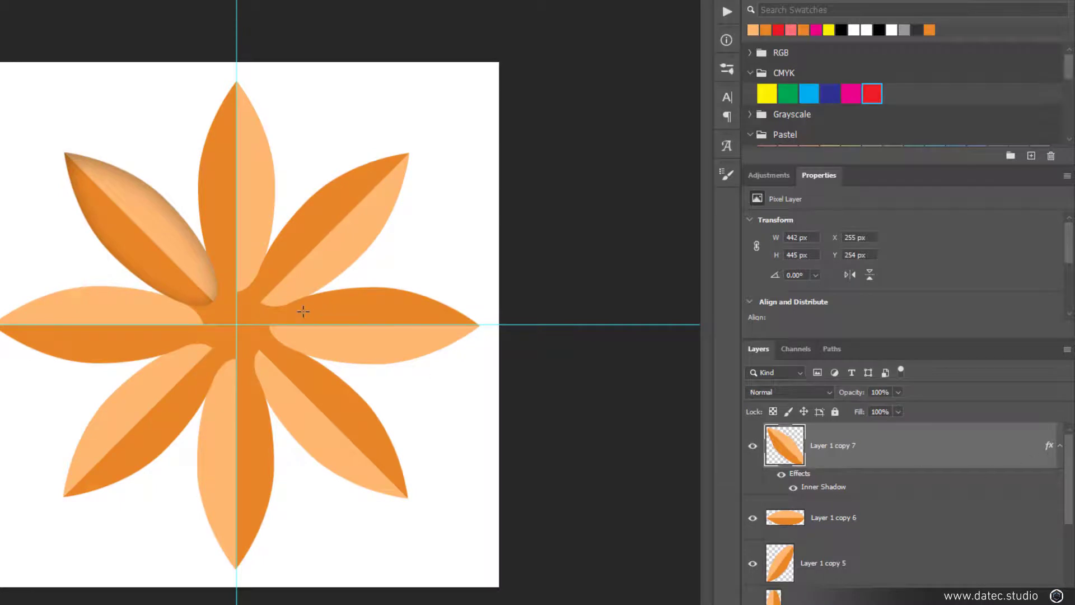
Step: Copy the upper-left petal's Inner Shadow effect onto each of the other seven petals
key(alt)
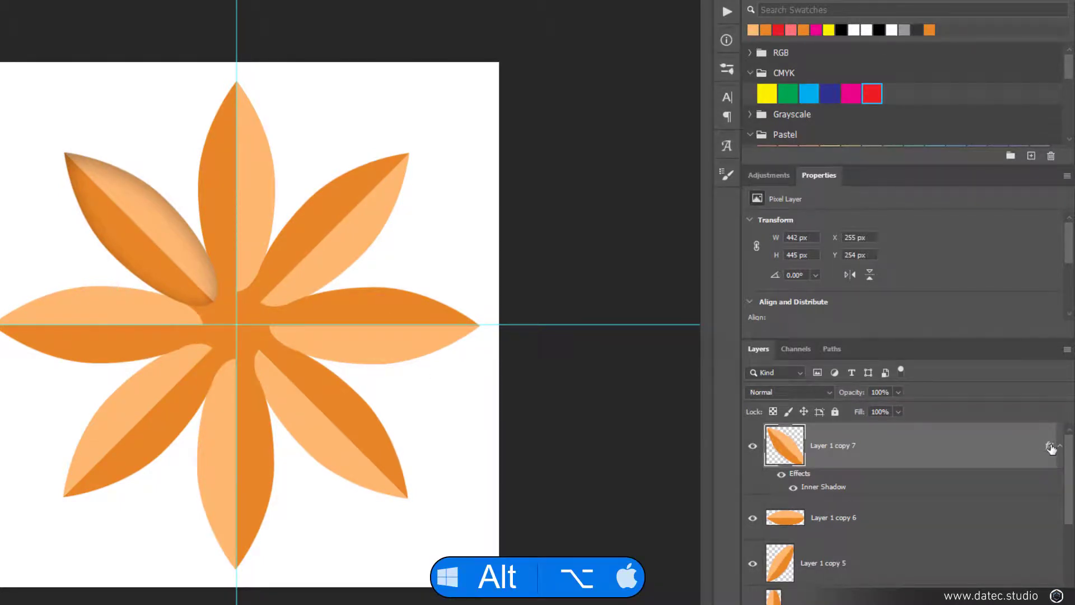
drag(1051, 448, 249, 221)
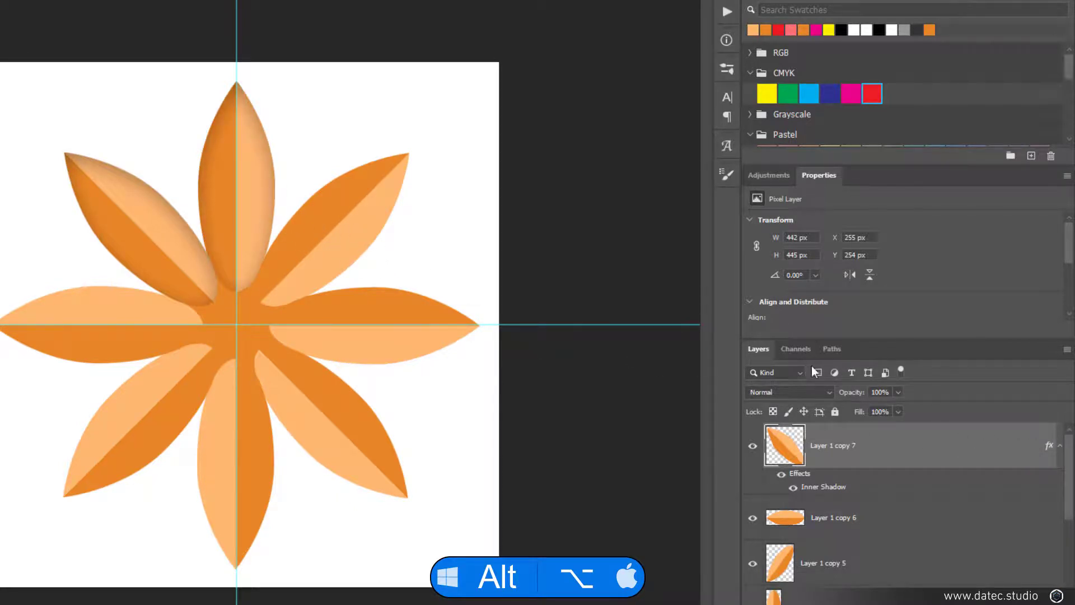
drag(1049, 446, 359, 226)
drag(1050, 448, 434, 348)
drag(1049, 446, 358, 427)
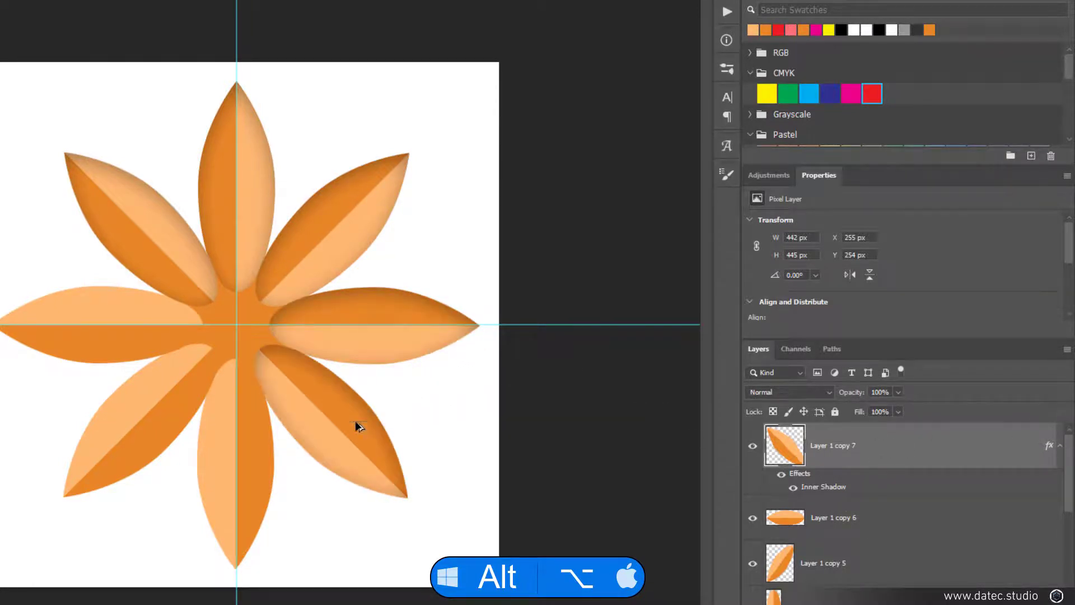
drag(1048, 446, 255, 437)
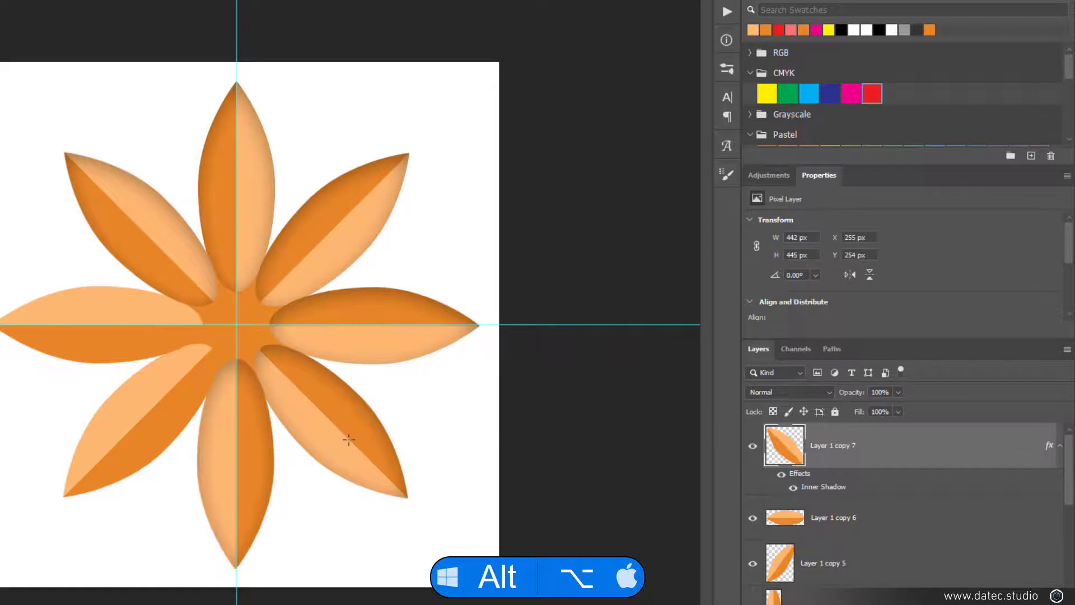
drag(1048, 446, 200, 401)
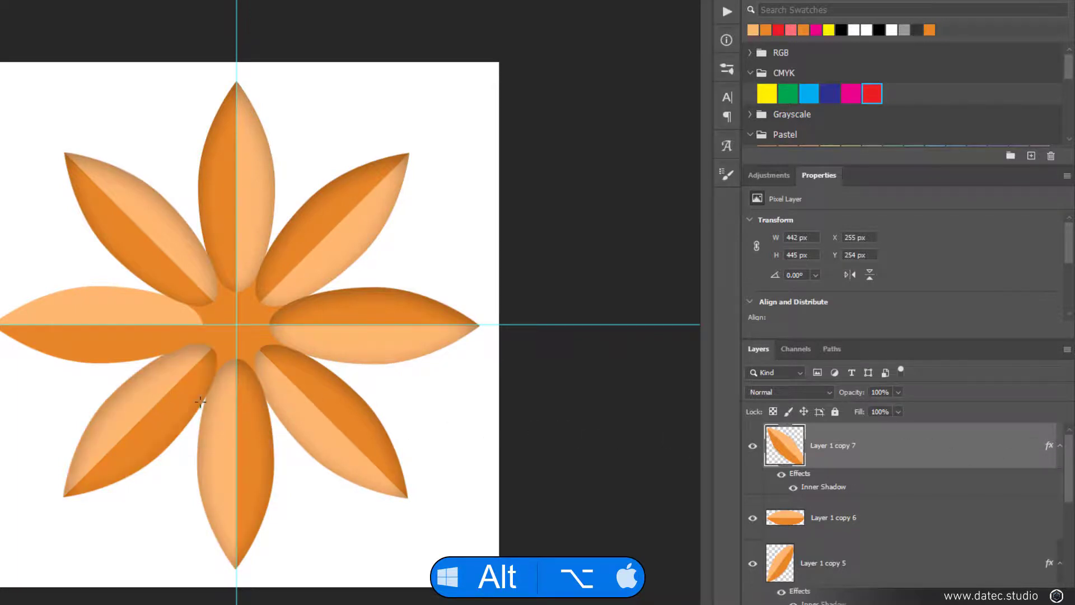
drag(1049, 446, 141, 324)
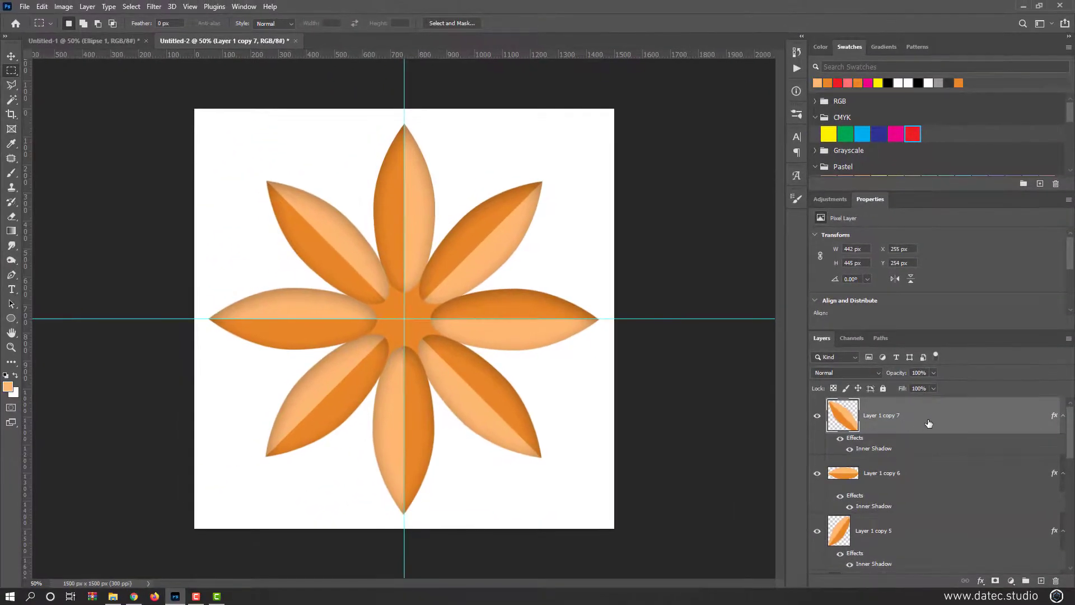
Step: Merge all eight petal layers, from Layer 1 copy 7 down to Layer 1, and duplicate the merged layer
scroll(910, 415, down, 6)
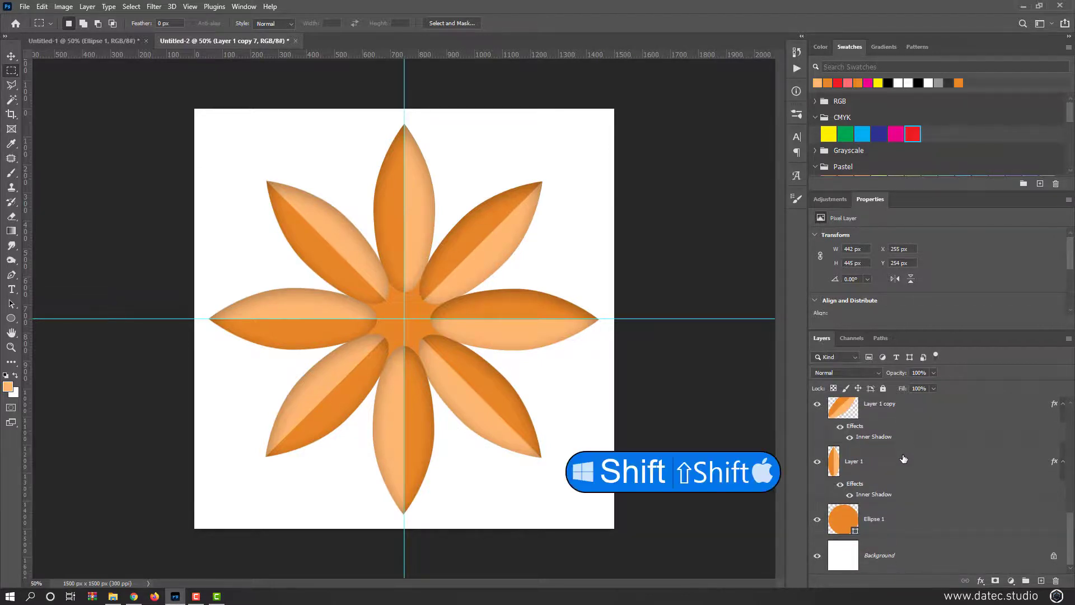
shift+click(916, 470)
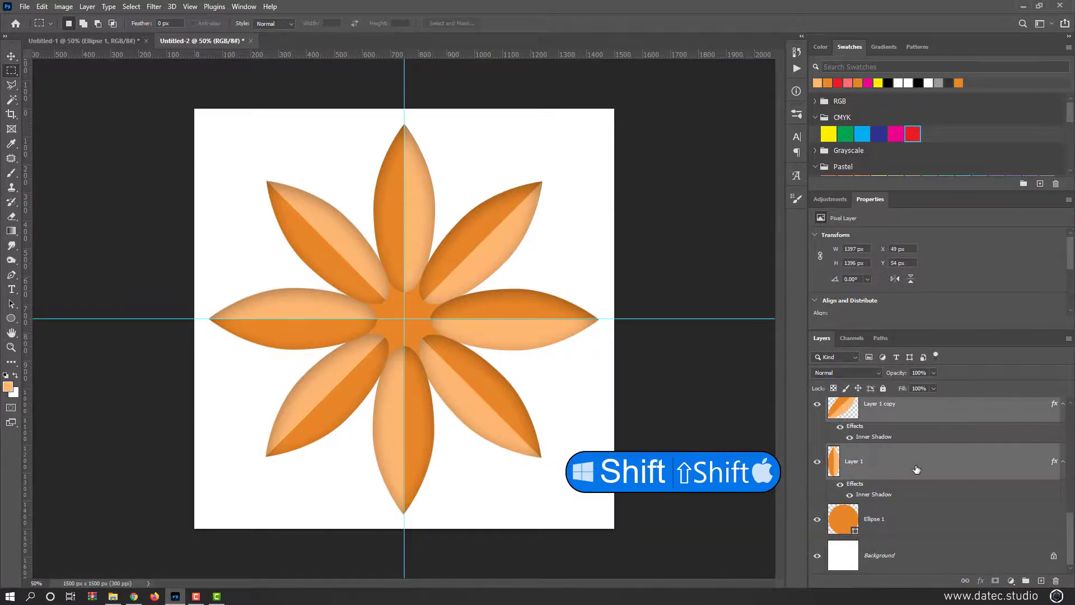
click(87, 7)
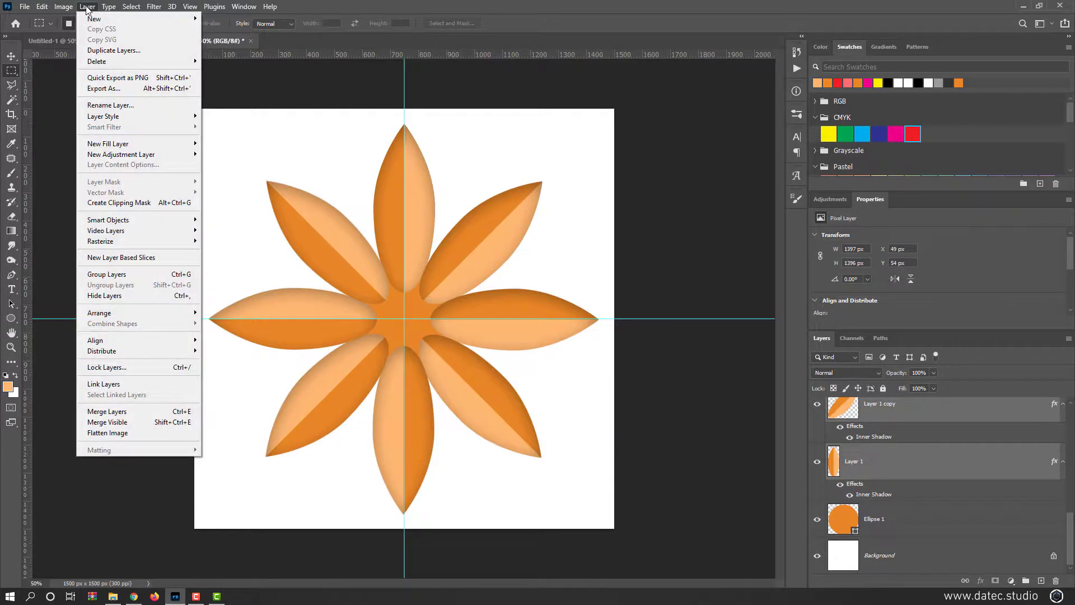
click(144, 412)
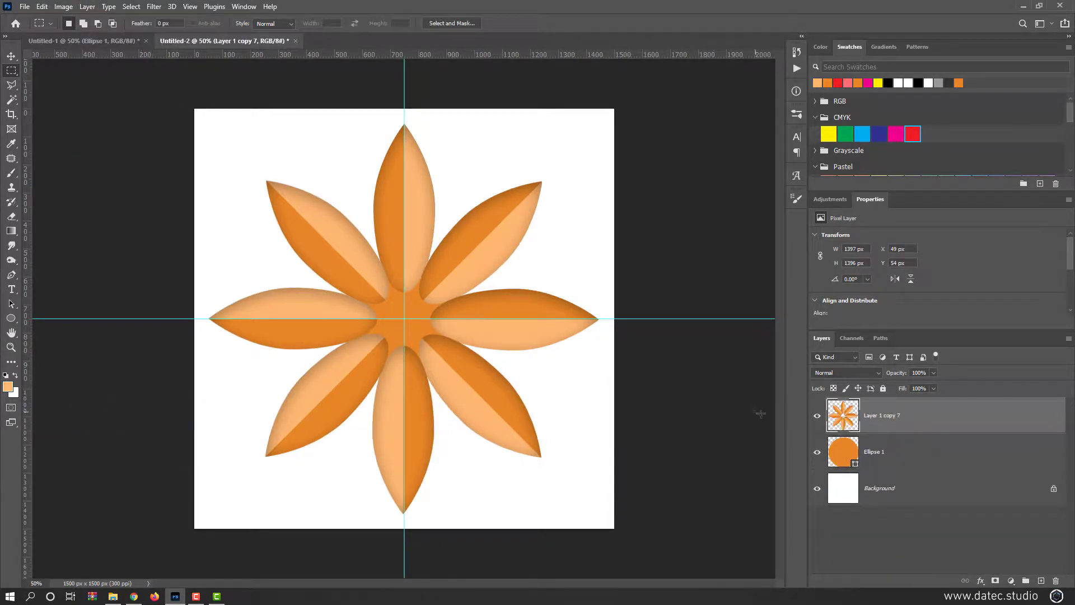
drag(848, 417, 1040, 578)
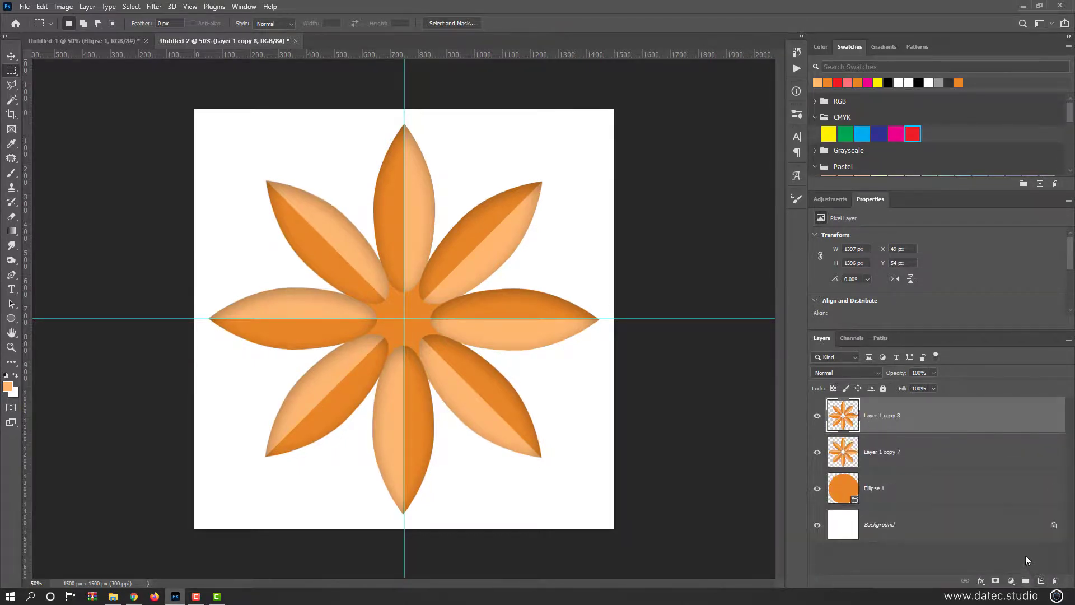
Step: Undo the last layer duplication and duplicate the merged petal layer, Layer 1 copy 7, again as Layer 1 copy 8
key(ctrl+z)
click(87, 7)
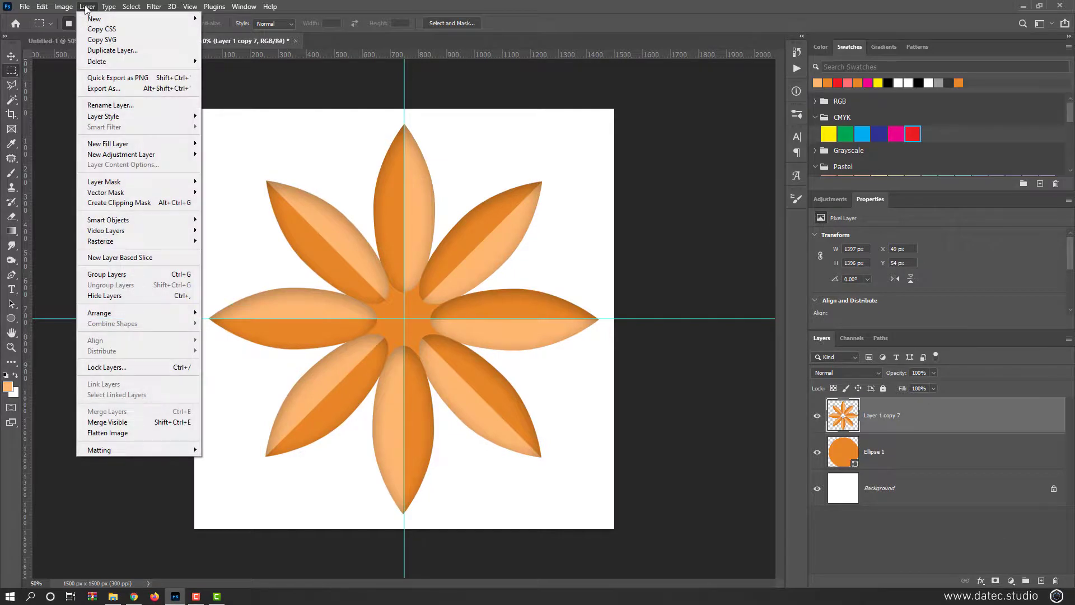
click(133, 51)
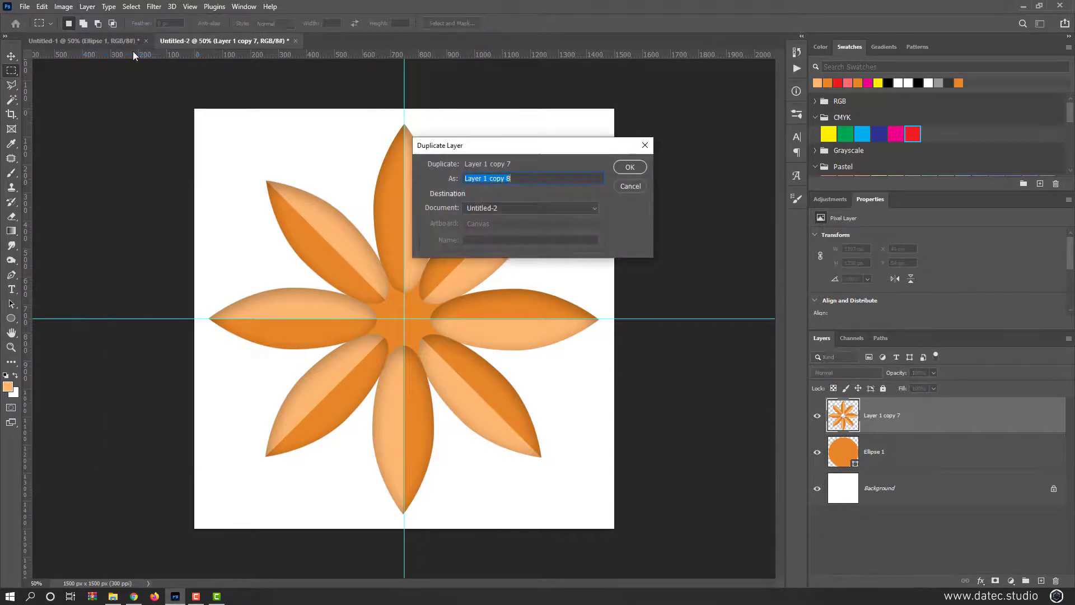
click(629, 168)
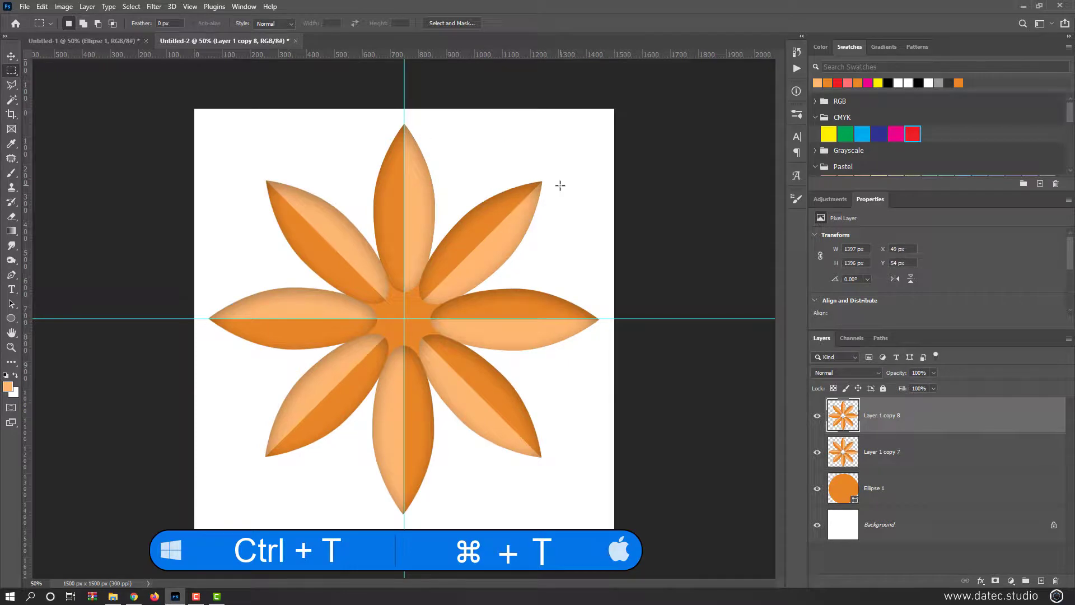
Step: Rotate the duplicated petal ring about 20.6° clockwise and scale it proportionally around its centre to about 85%
key(ctrl+t)
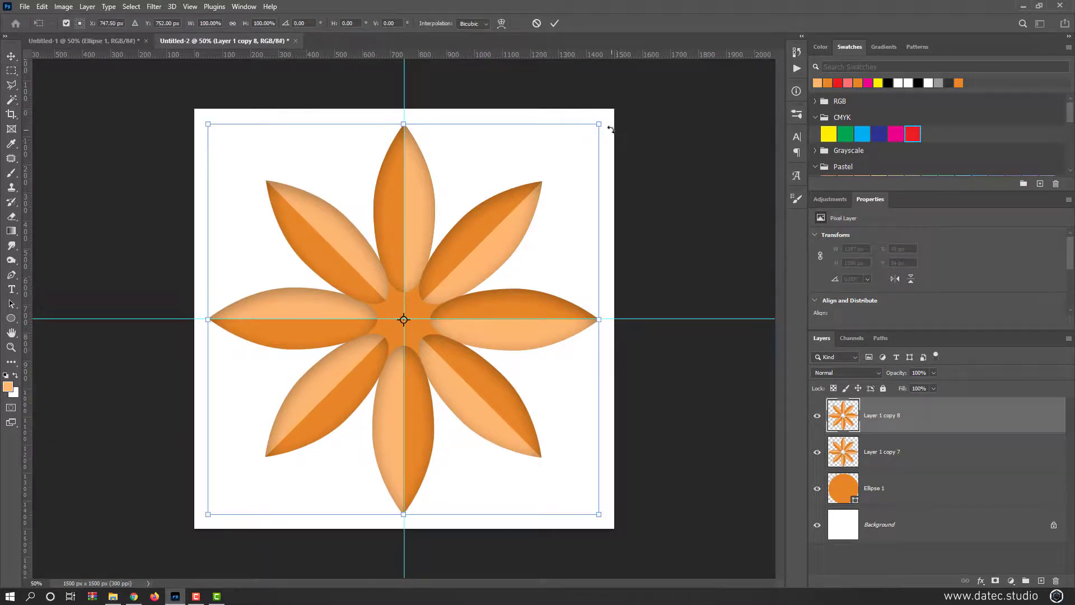
drag(611, 128, 613, 198)
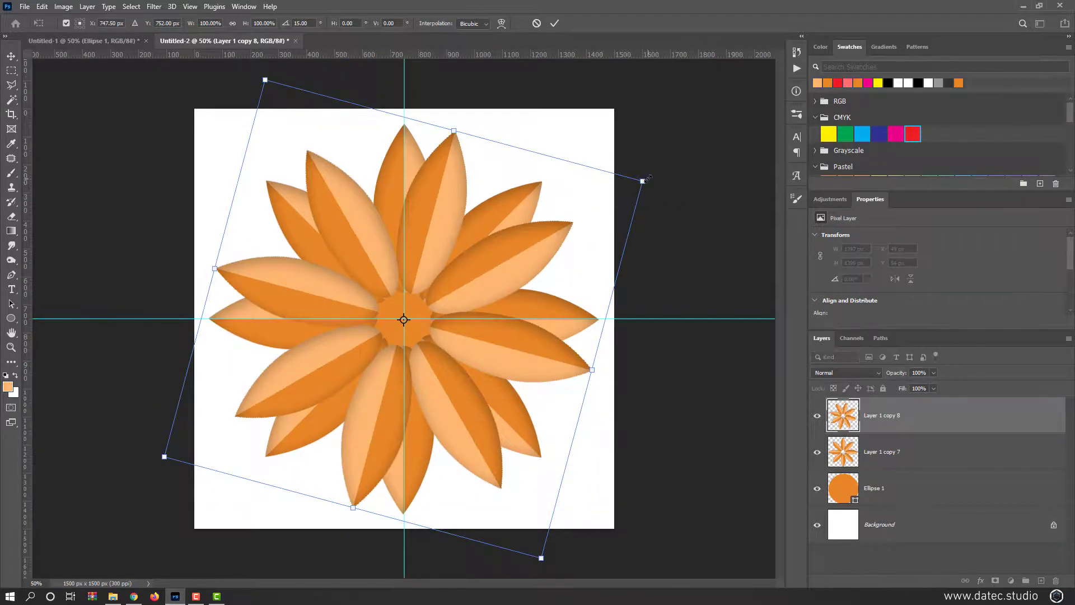
drag(658, 167, 667, 195)
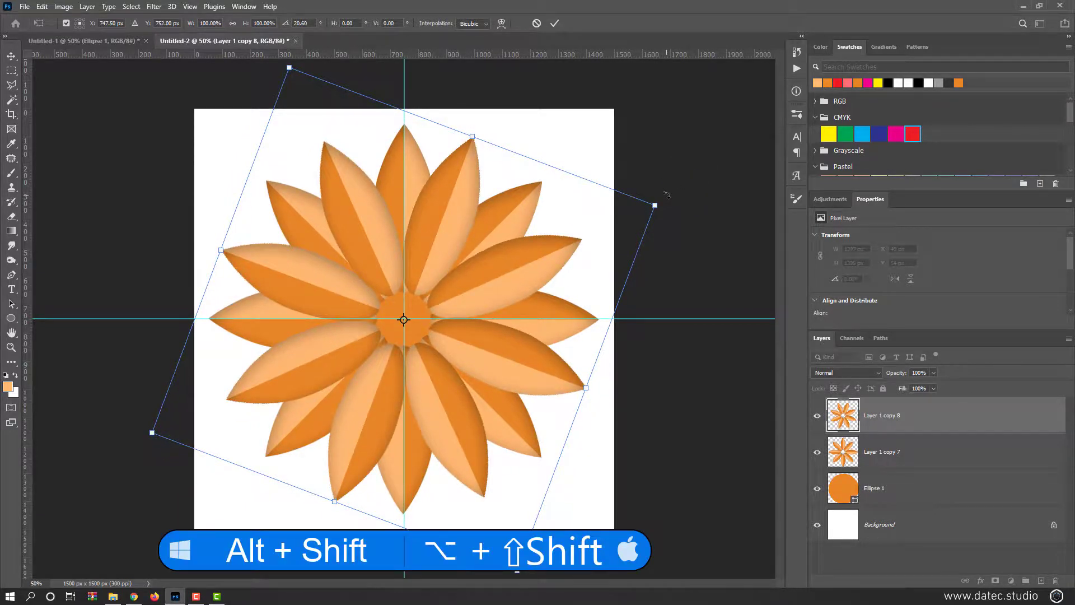
drag(655, 205, 616, 221)
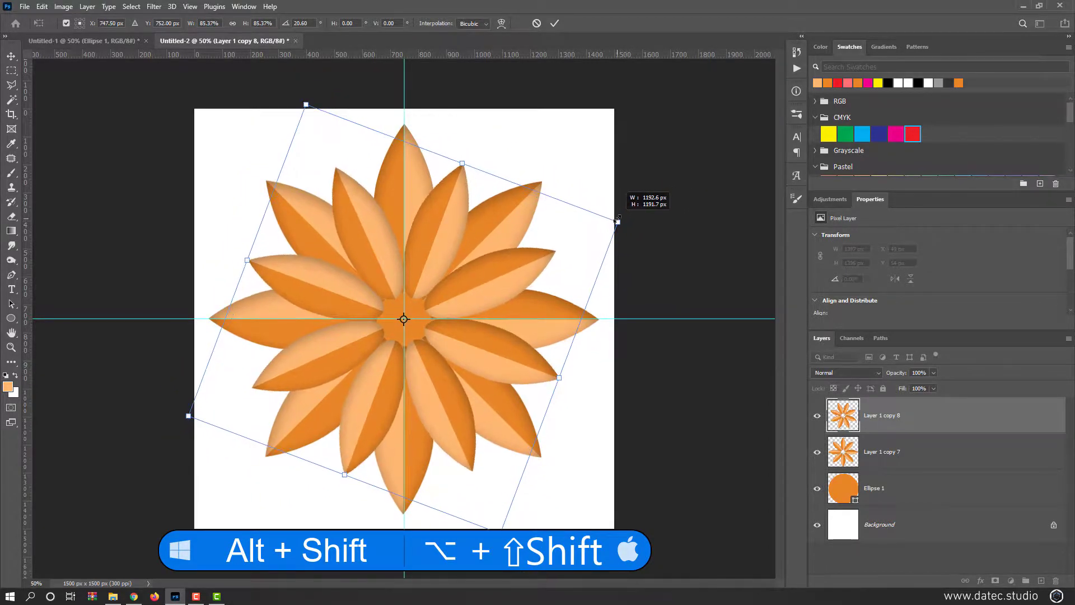
key(Return)
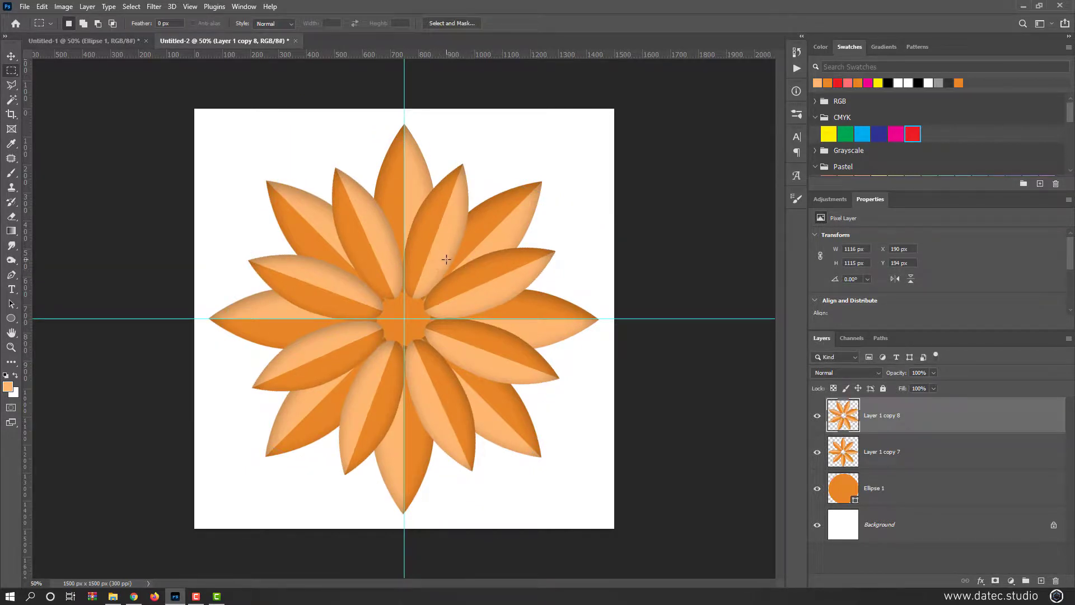
Step: Shift the hue of the smaller petal ring, Layer 1 copy 8, to +6 with a Hue/Saturation adjustment
click(71, 8)
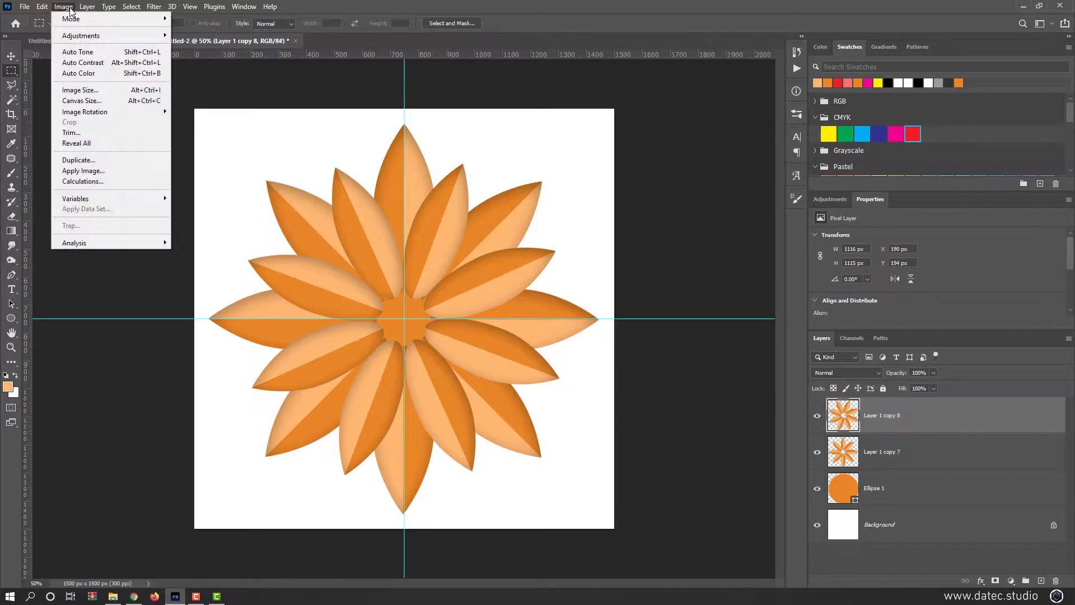
mouse_move(112, 35)
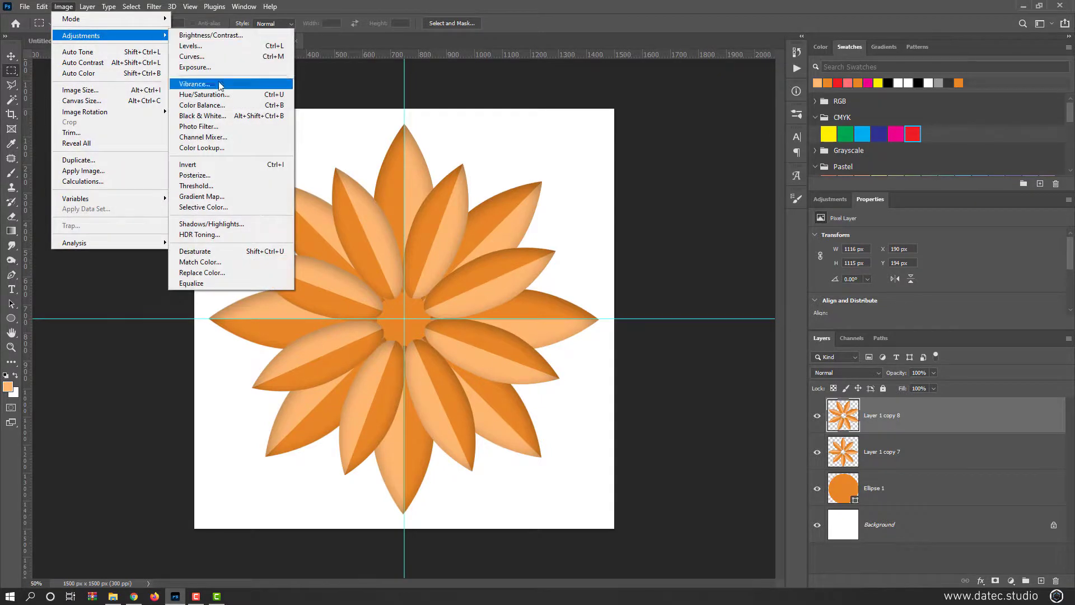
click(245, 100)
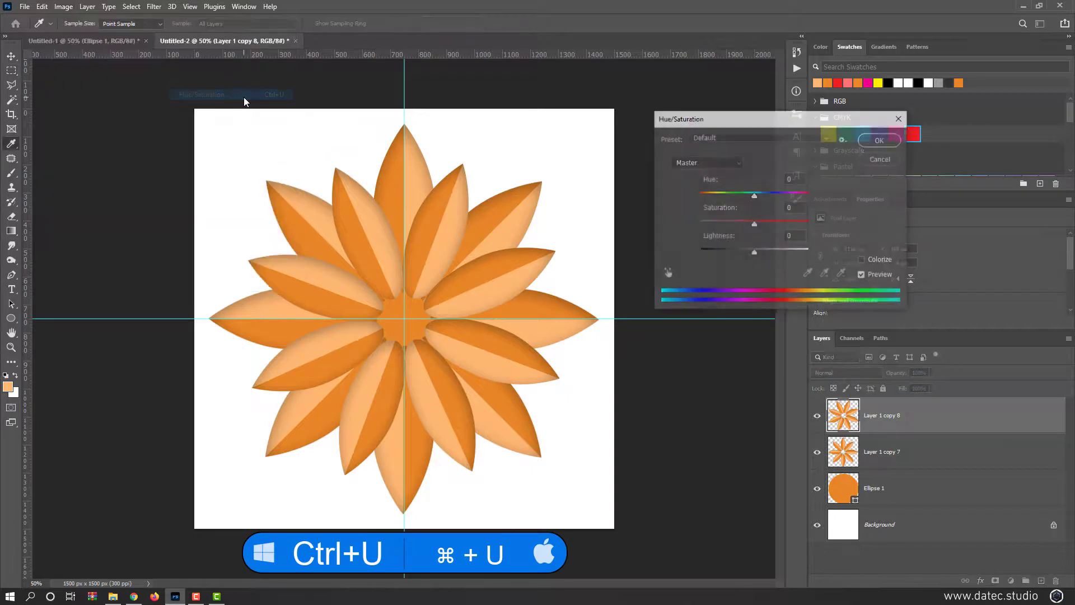
drag(755, 198, 759, 200)
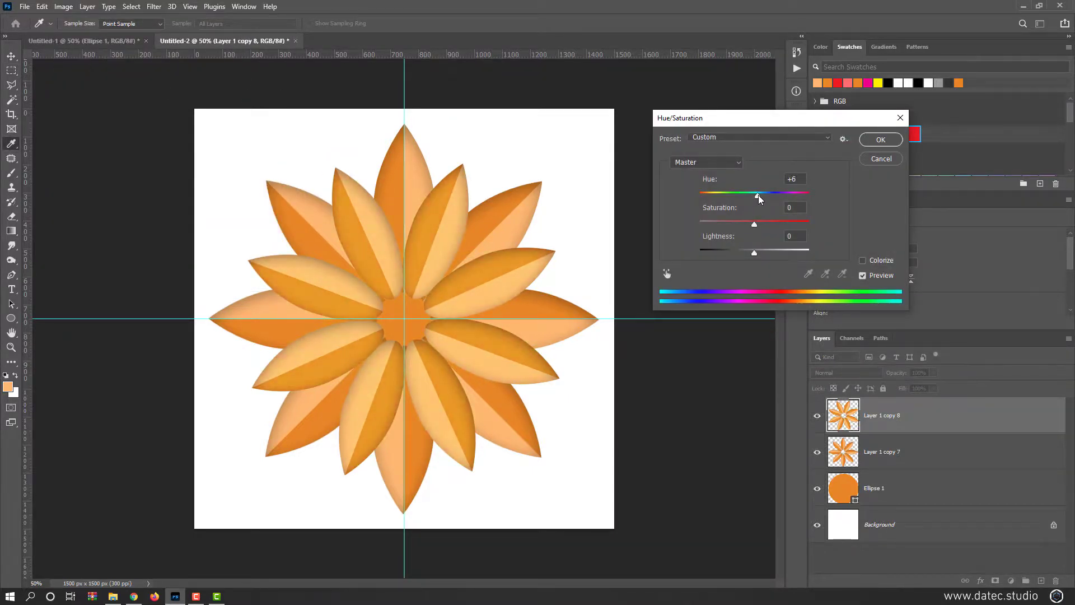
click(884, 140)
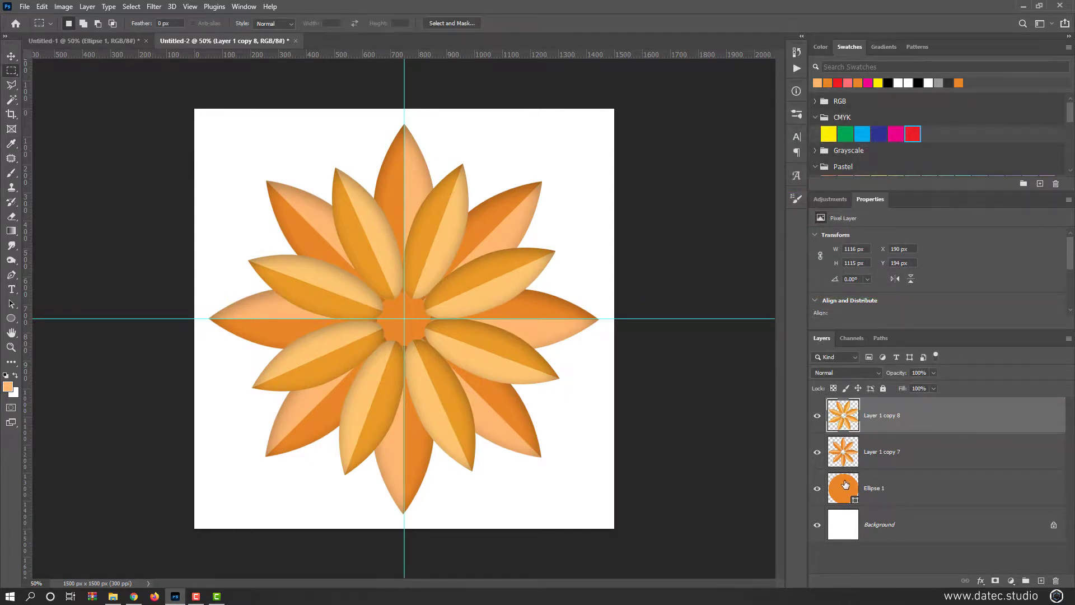
Step: Bring the central circle, Ellipse 1, above both petal layers and shrink it around its centre to about 224 px wide
drag(847, 486, 854, 404)
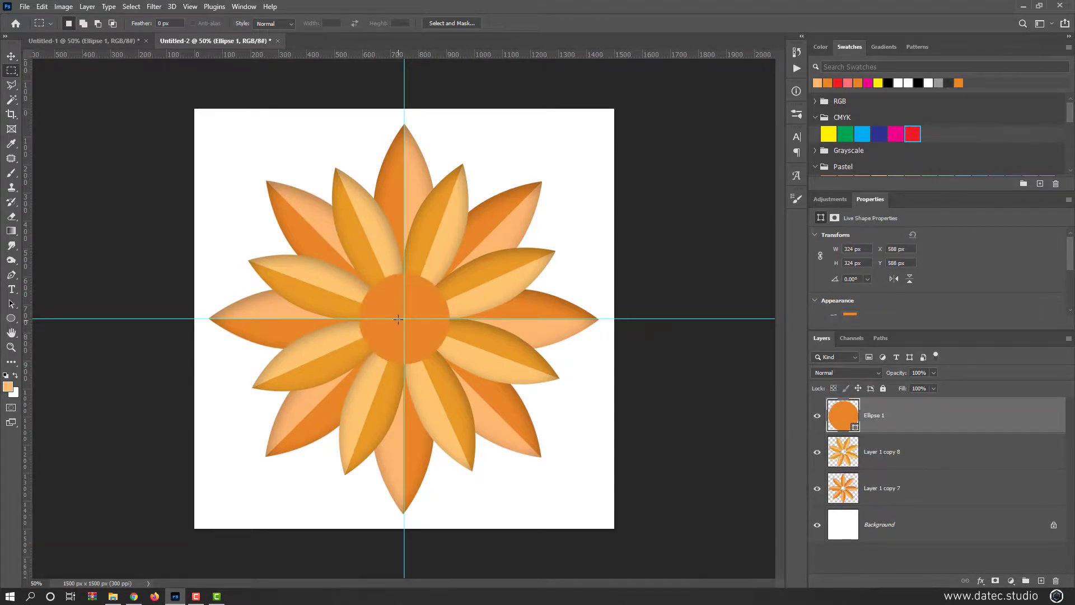
key(ctrl+t)
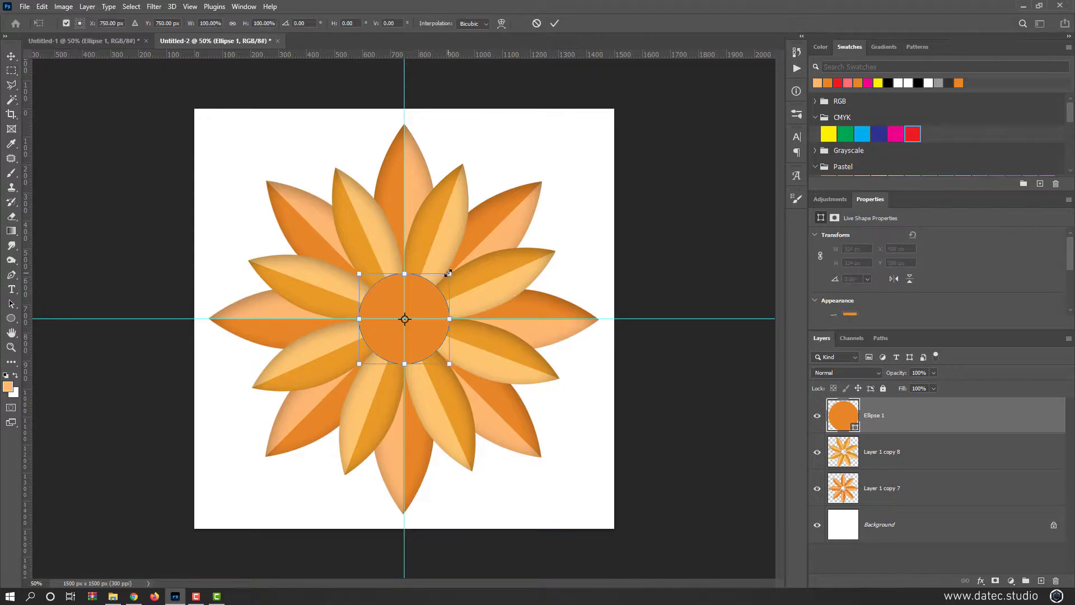
drag(449, 272, 435, 286)
key(Return)
key(m)
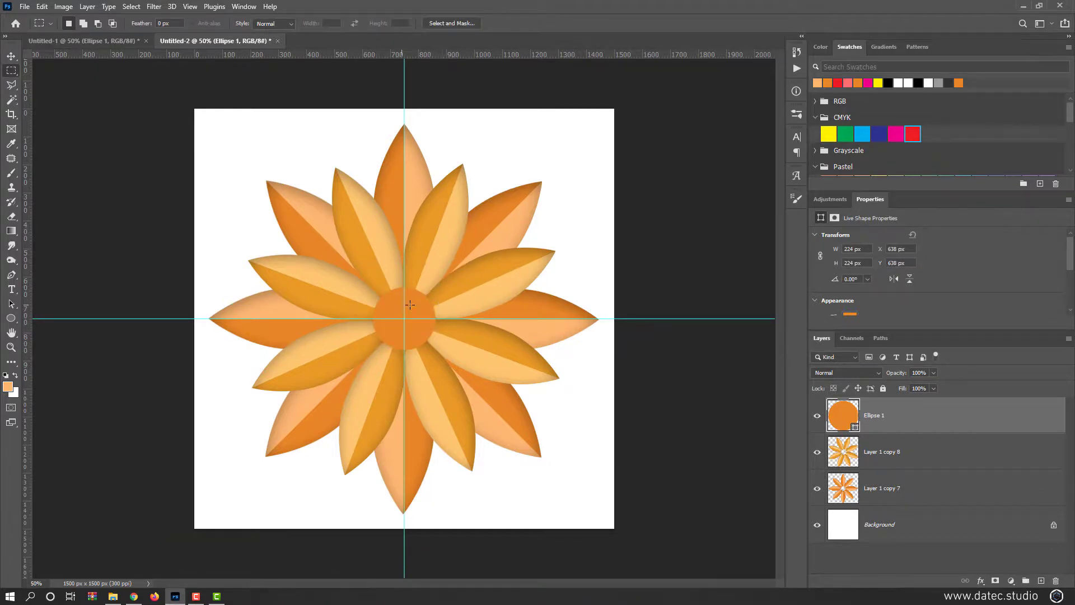
Step: Give the central circle a Bevel & Emboss with slightly reduced size and an Inner Shadow at -46° angle, 23 px distance
double_click(938, 416)
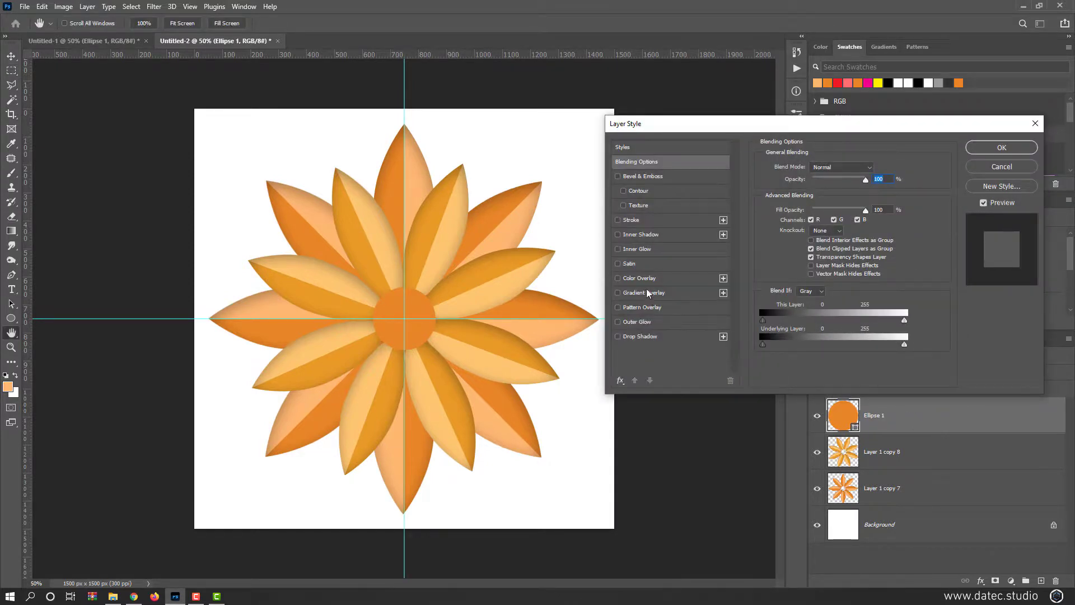
click(630, 177)
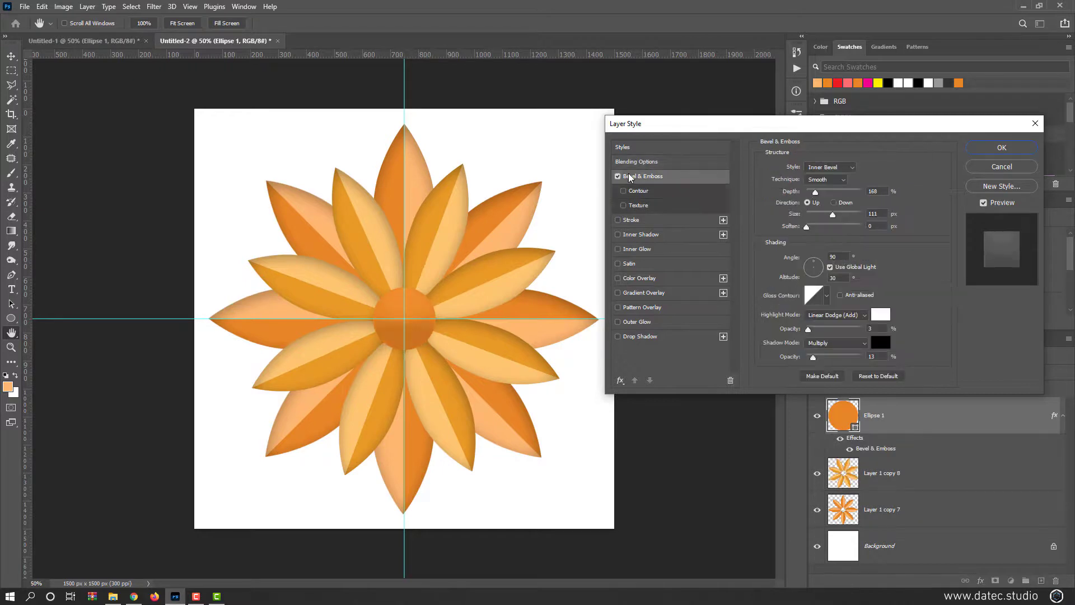
drag(831, 216, 828, 212)
click(642, 237)
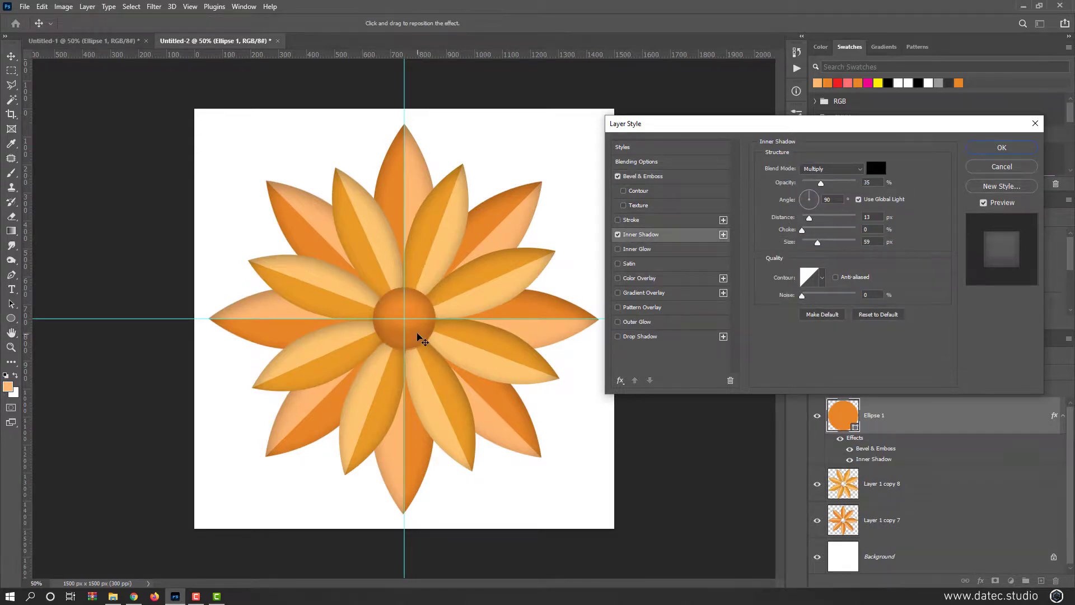
mouse_move(420, 336)
mouse_down()
mouse_move(427, 346)
mouse_move(413, 325)
mouse_up()
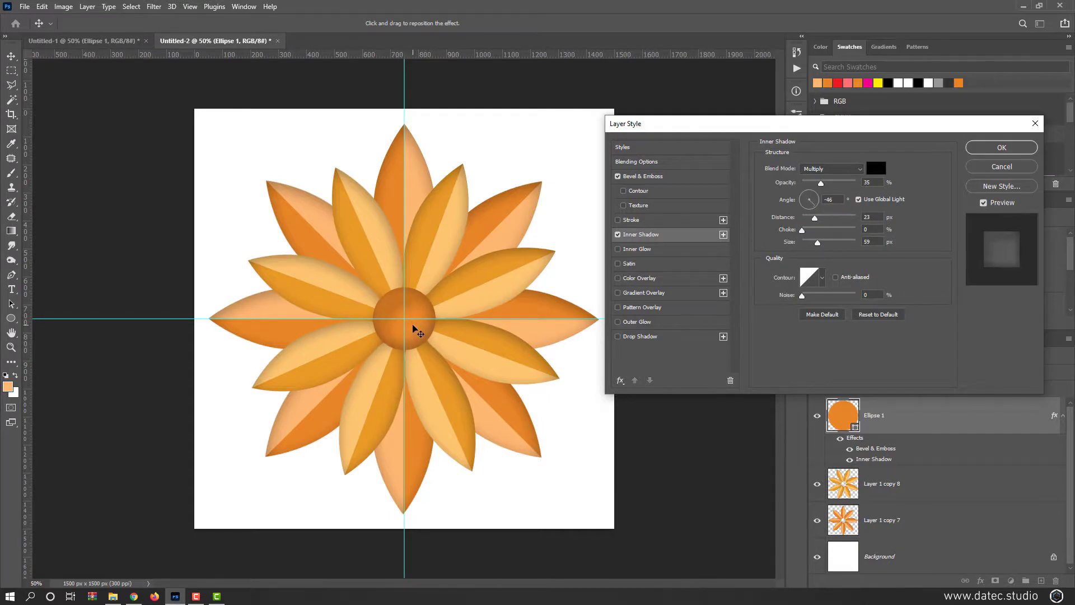
click(1002, 148)
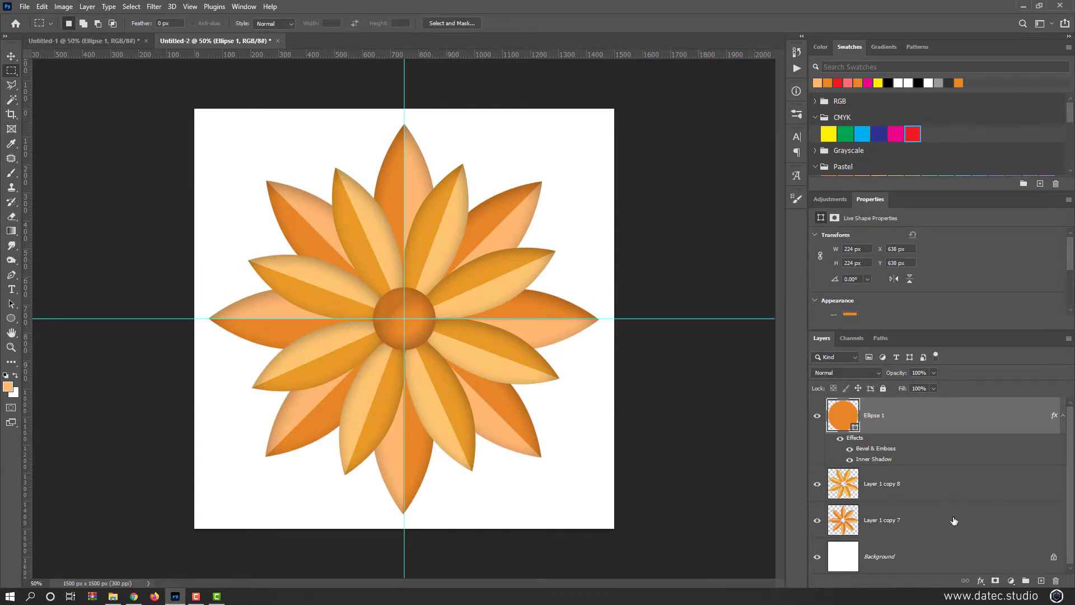
Step: Merge Ellipse 1, Layer 1 copy 8 and Layer 1 copy 7 into one layer and convert it to a smart object
key(shift)
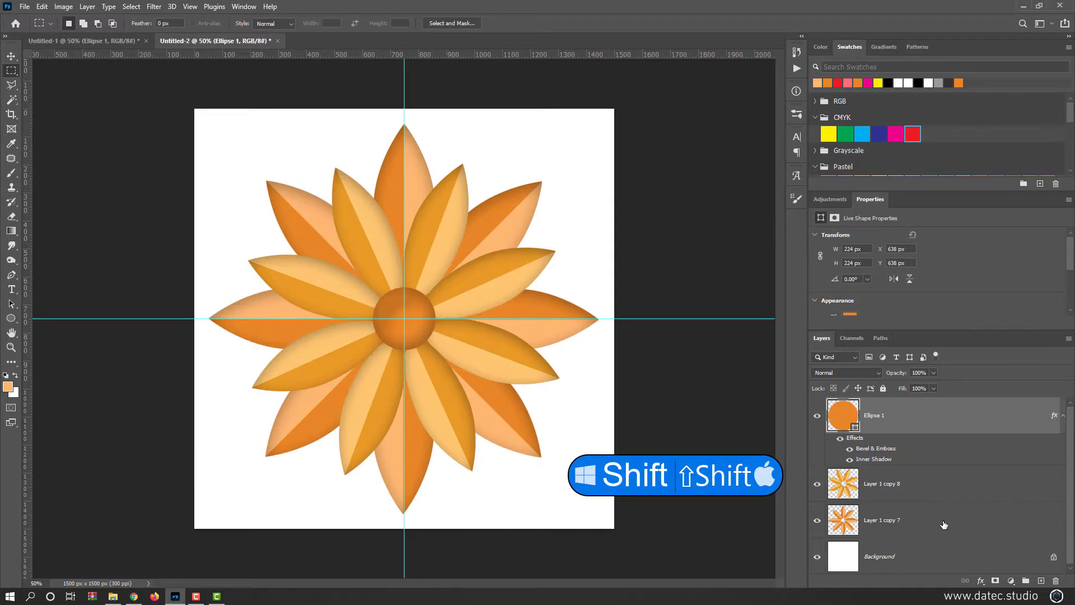
shift+click(944, 527)
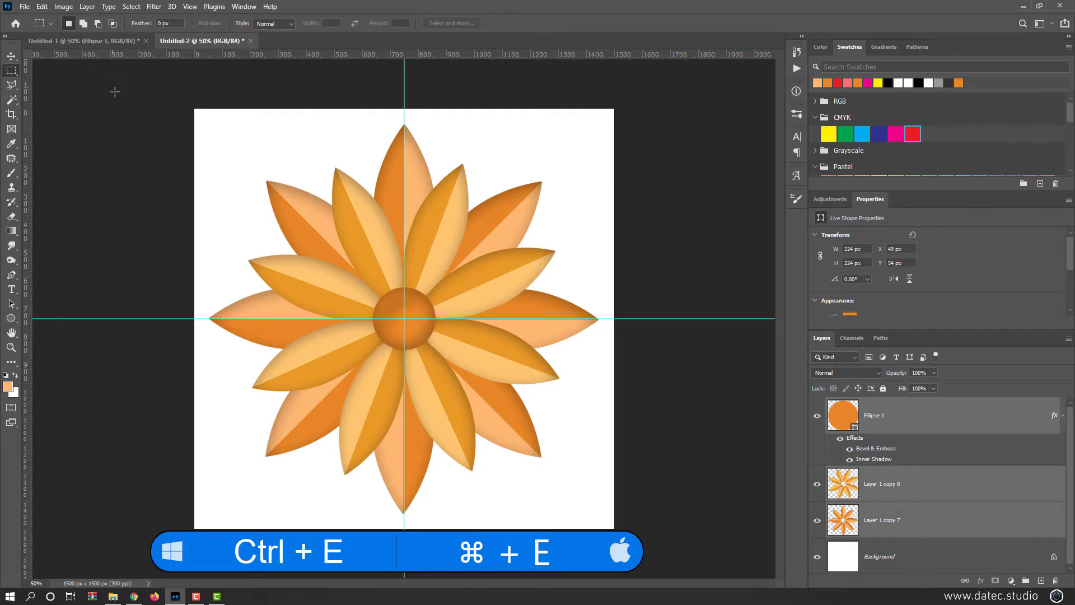
click(88, 7)
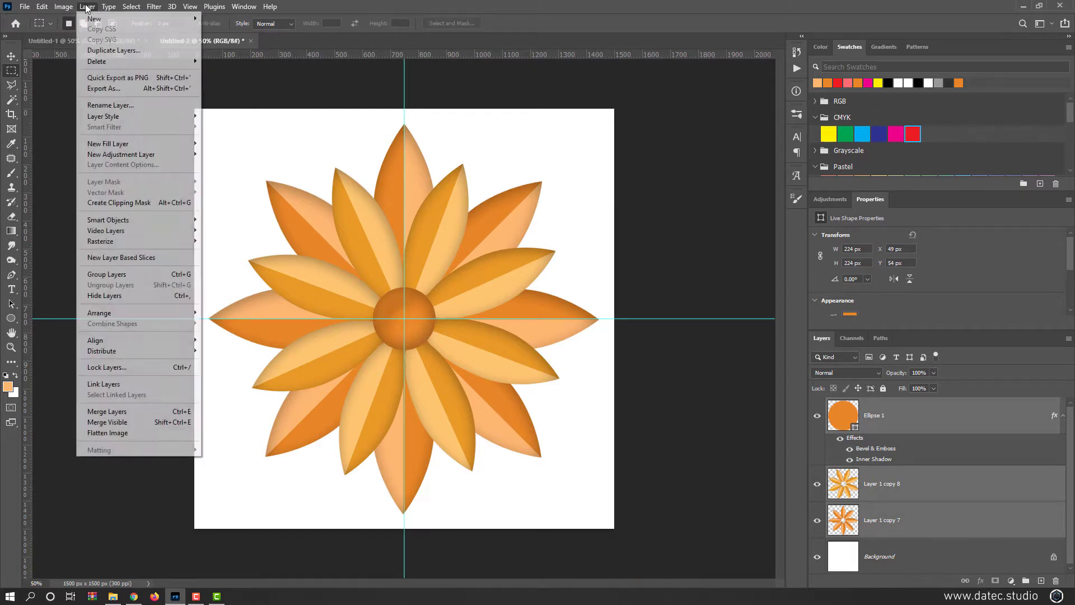
click(142, 411)
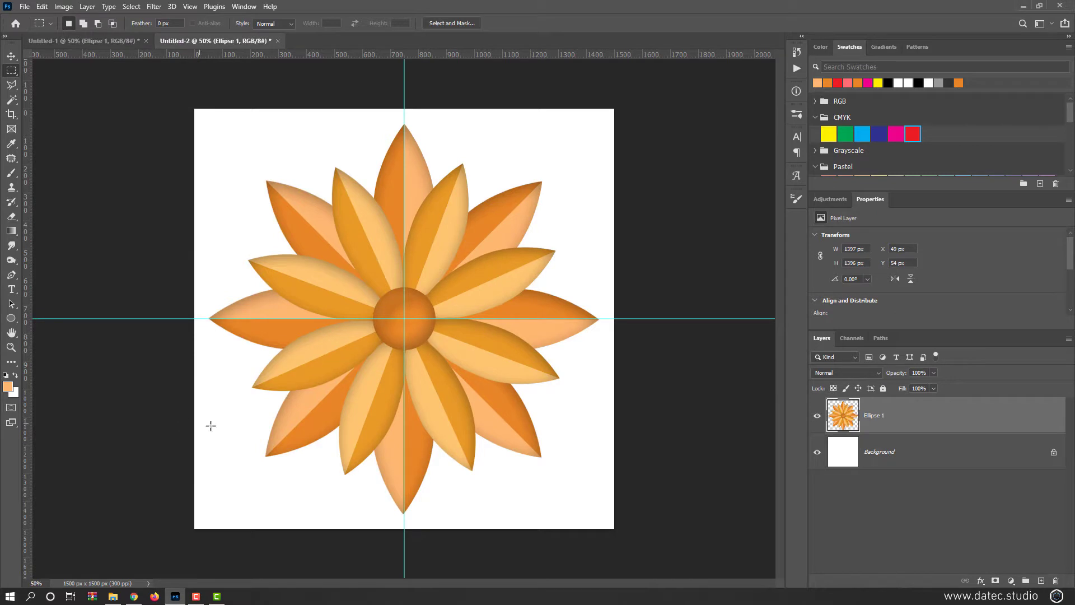
right_click(903, 414)
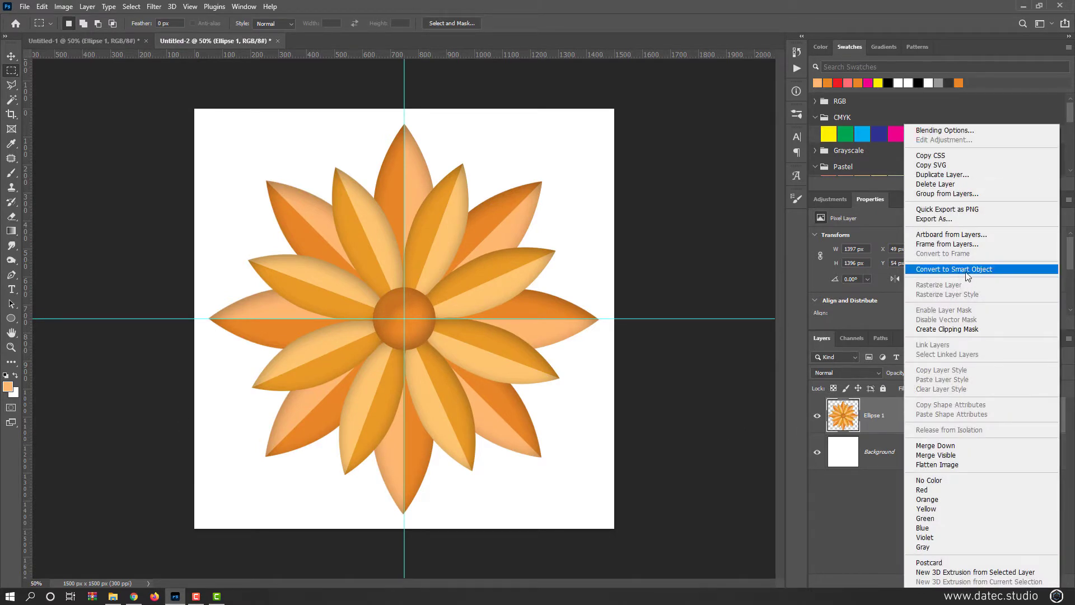
click(997, 270)
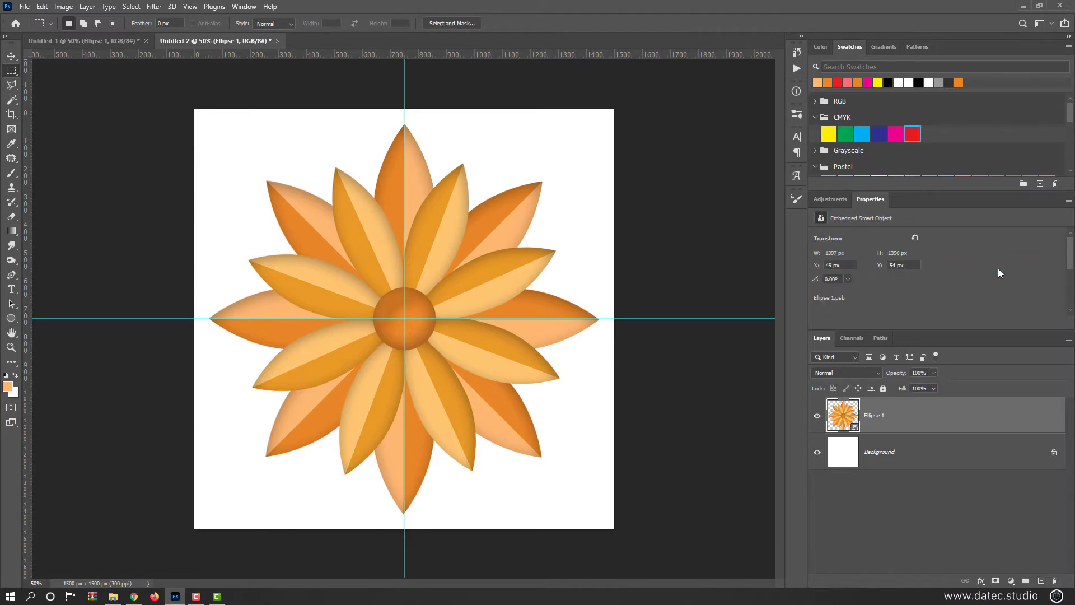
Step: Apply a Twirl distortion filter with an angle of 29° to the flower smart object, previewing the whole flower
click(154, 7)
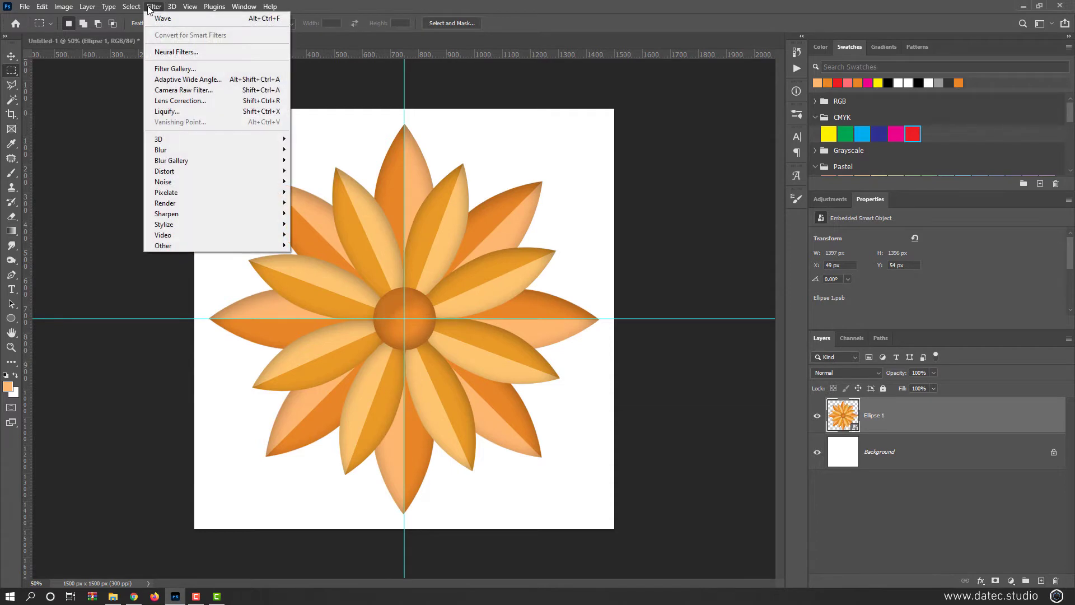
mouse_move(196, 173)
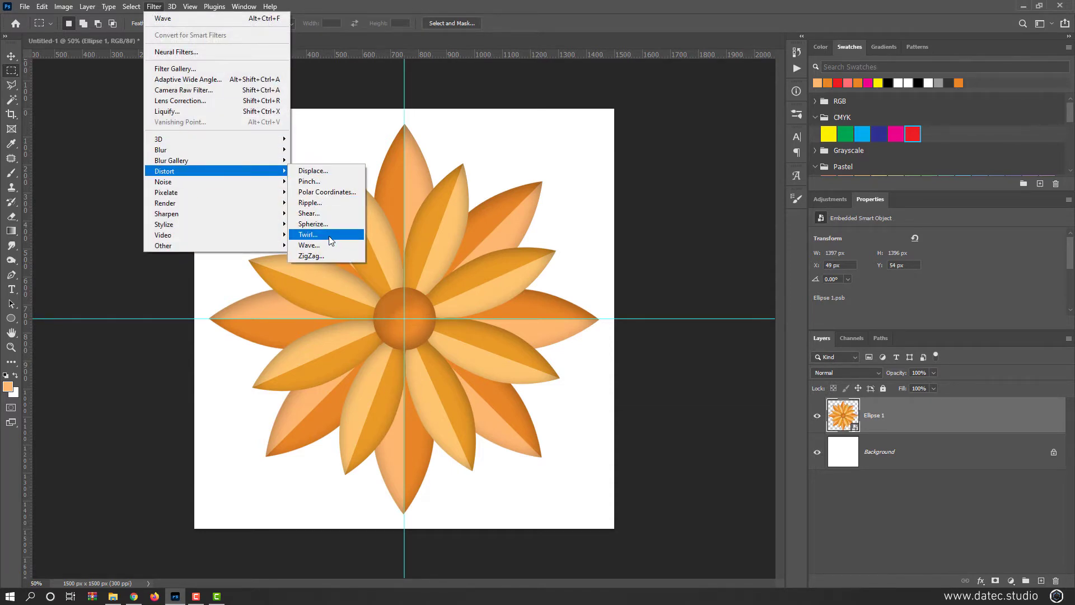
click(308, 235)
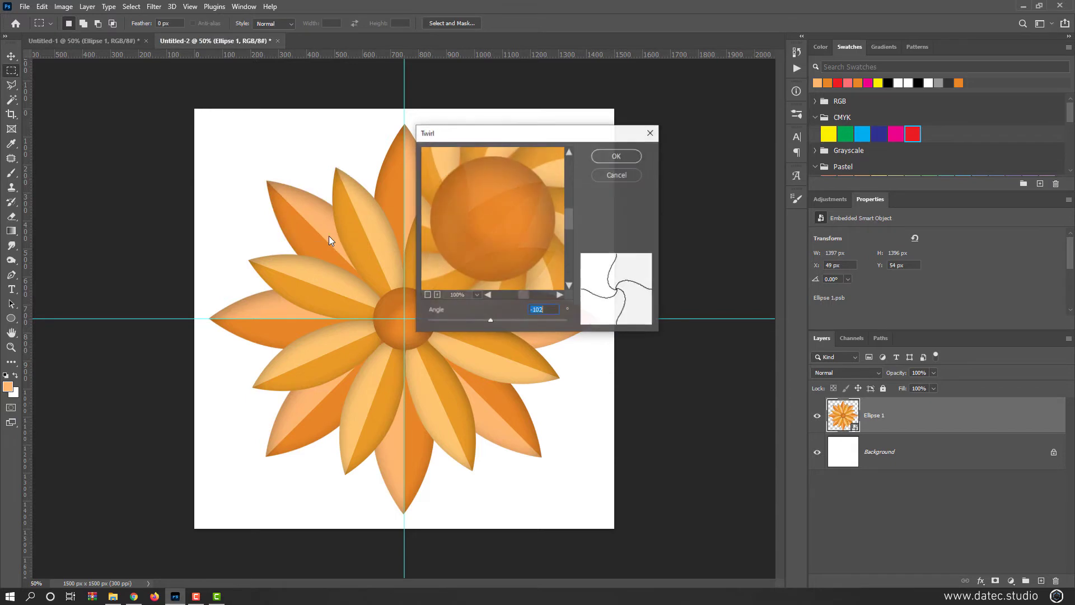
click(427, 295)
click(428, 294)
click(427, 294)
click(427, 295)
click(427, 294)
click(427, 294)
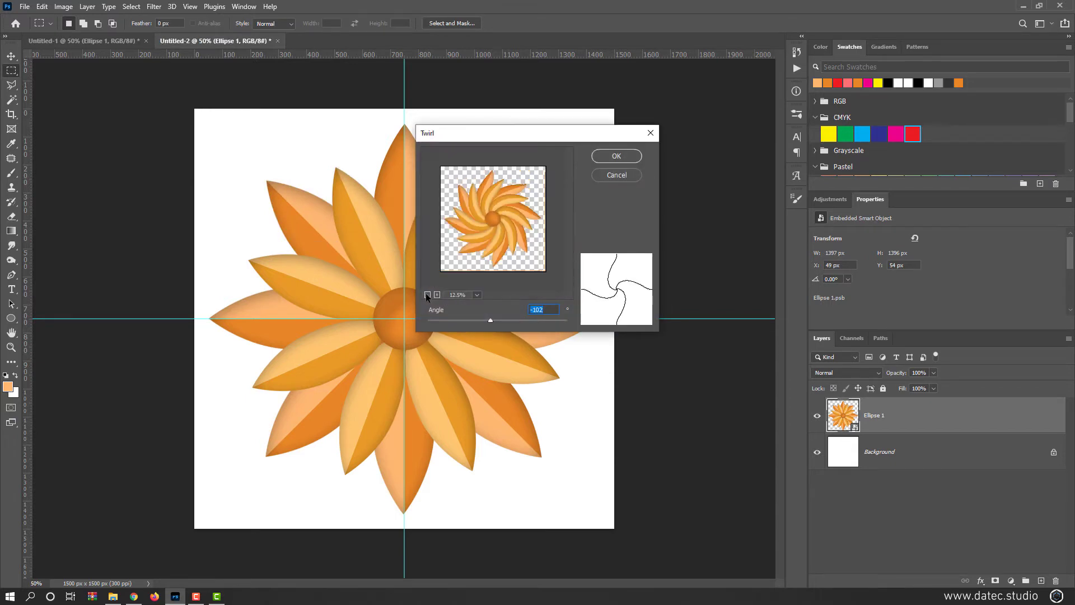
mouse_move(486, 319)
mouse_down()
mouse_move(475, 319)
mouse_move(495, 318)
mouse_up()
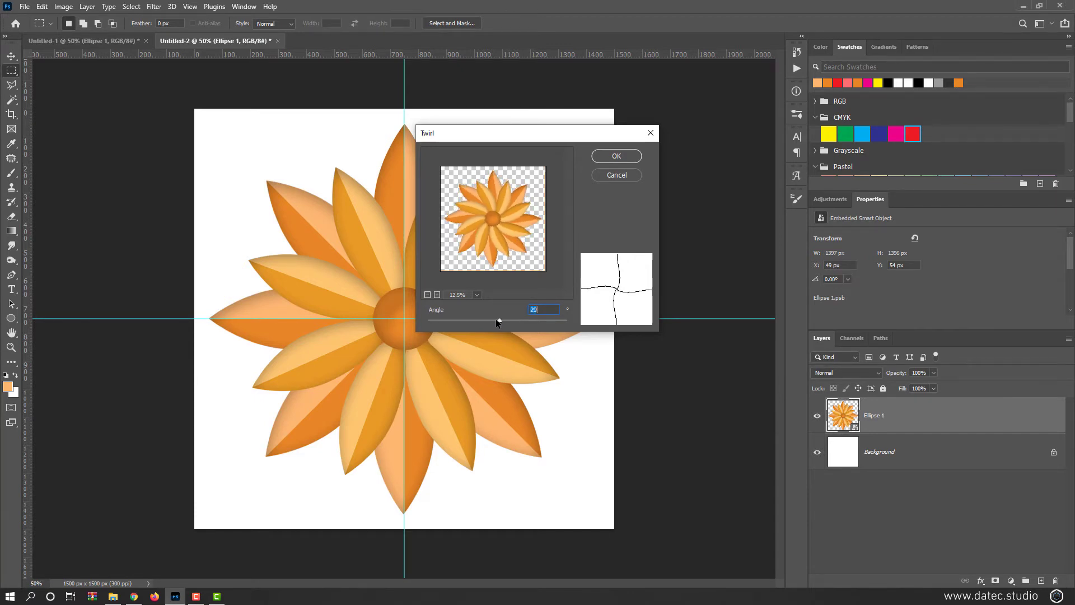
click(616, 156)
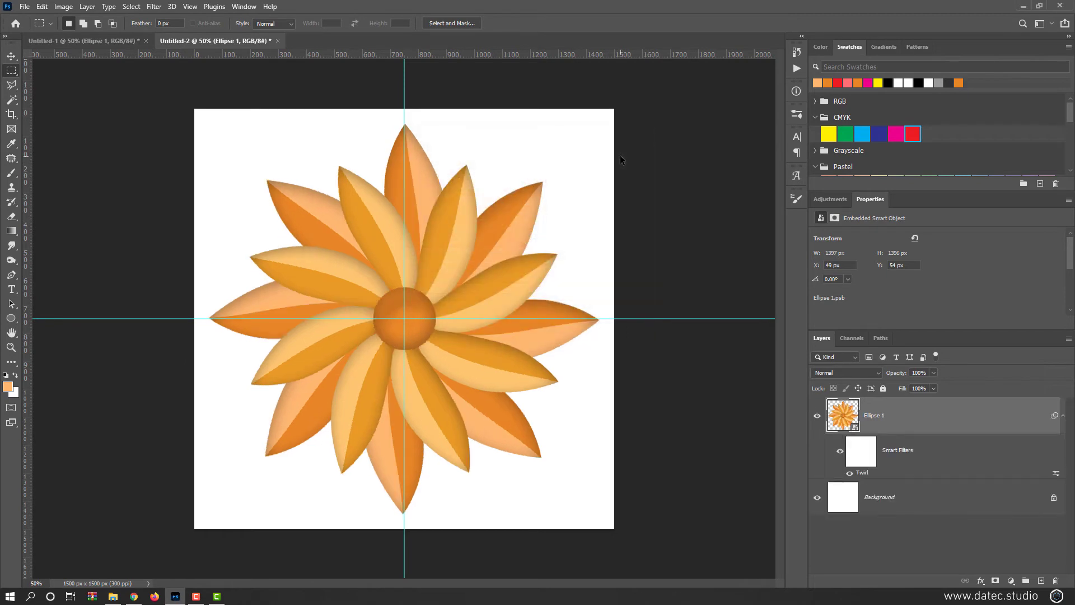